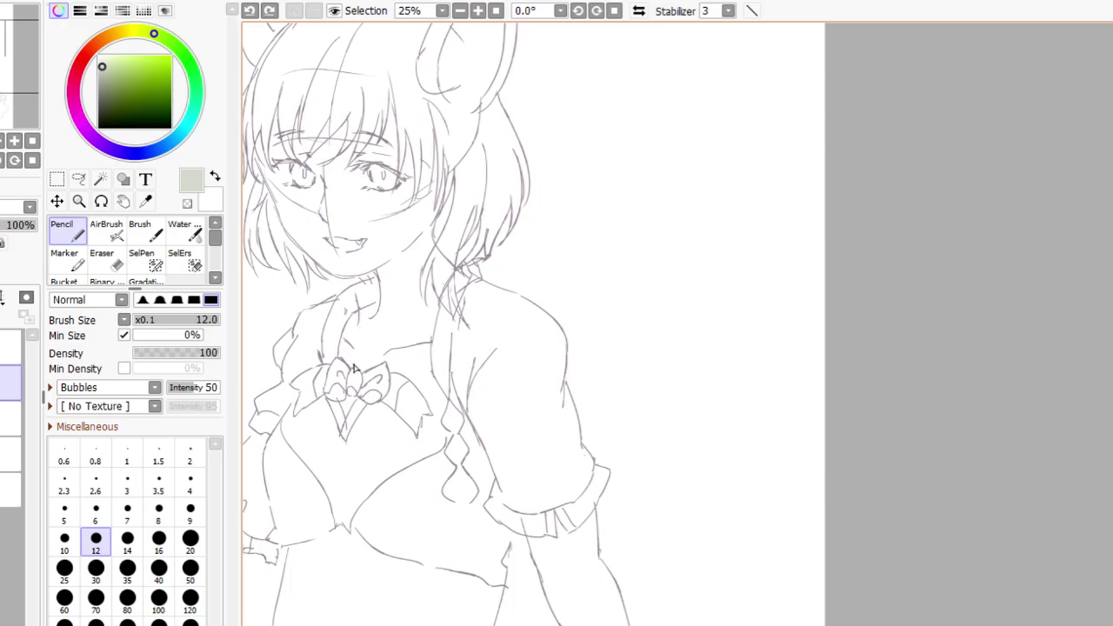
Step: Sample the existing line colour and sketch a bat wing behind each of the character's shoulders
alt+click(319, 358)
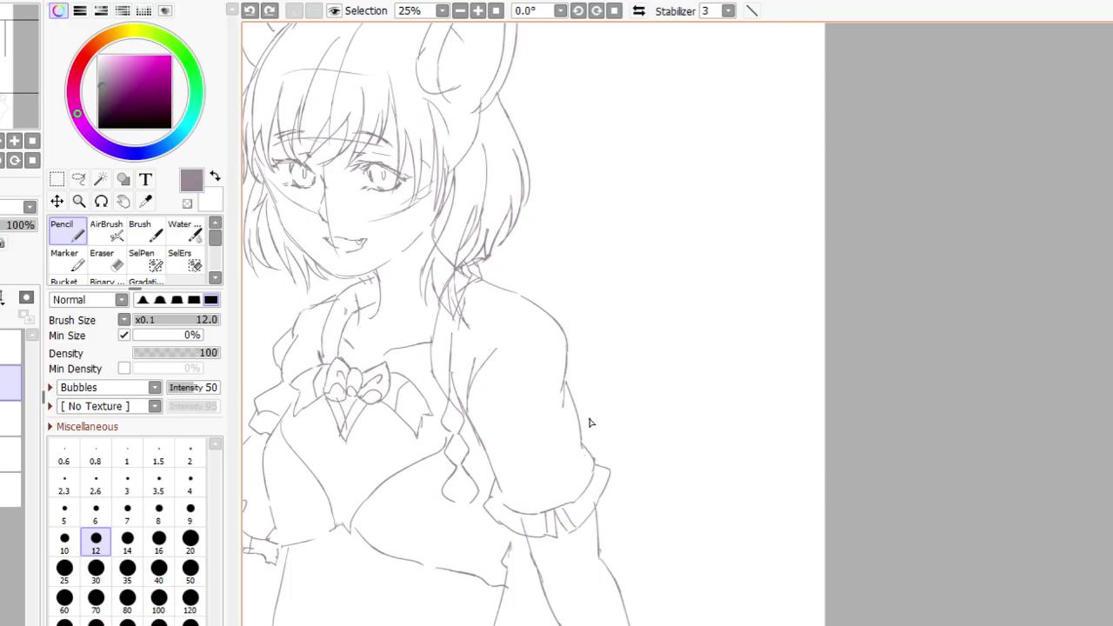
drag(571, 397, 614, 363)
drag(599, 366, 709, 448)
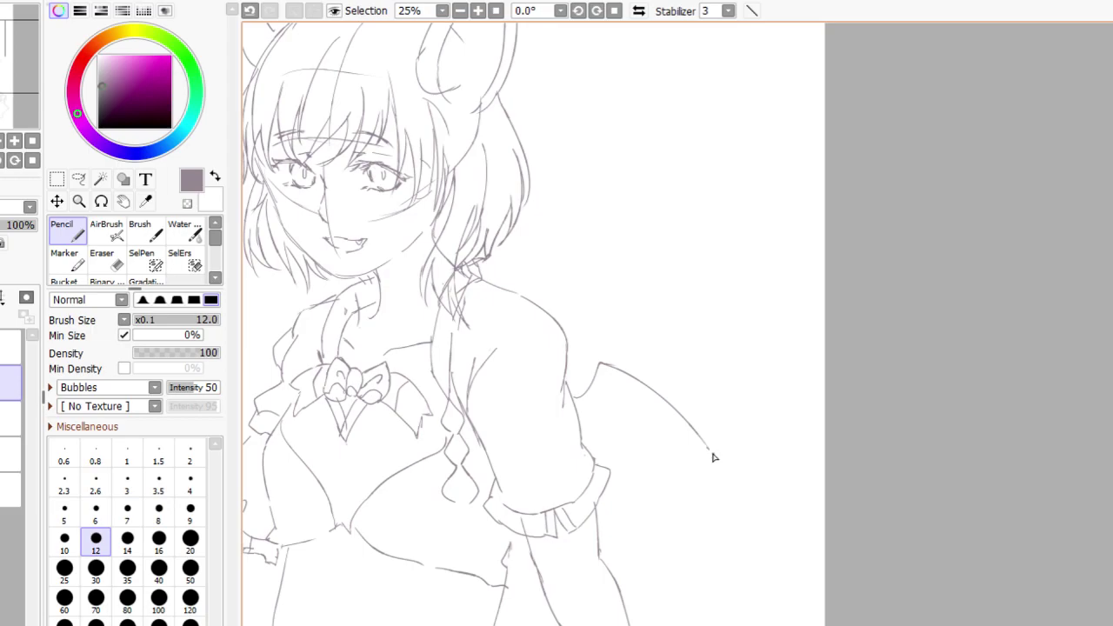
drag(730, 488, 718, 473)
drag(610, 447, 730, 492)
drag(610, 447, 624, 461)
scroll(566, 373, left, 5)
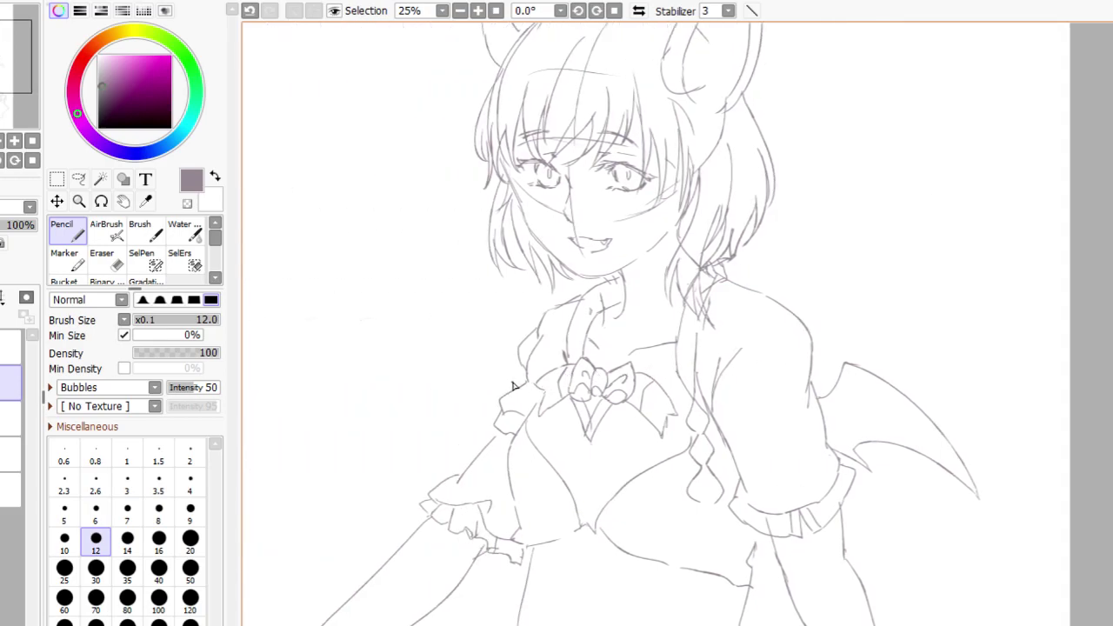
mouse_move(519, 364)
mouse_down()
mouse_move(439, 415)
mouse_move(380, 489)
mouse_move(480, 437)
mouse_up()
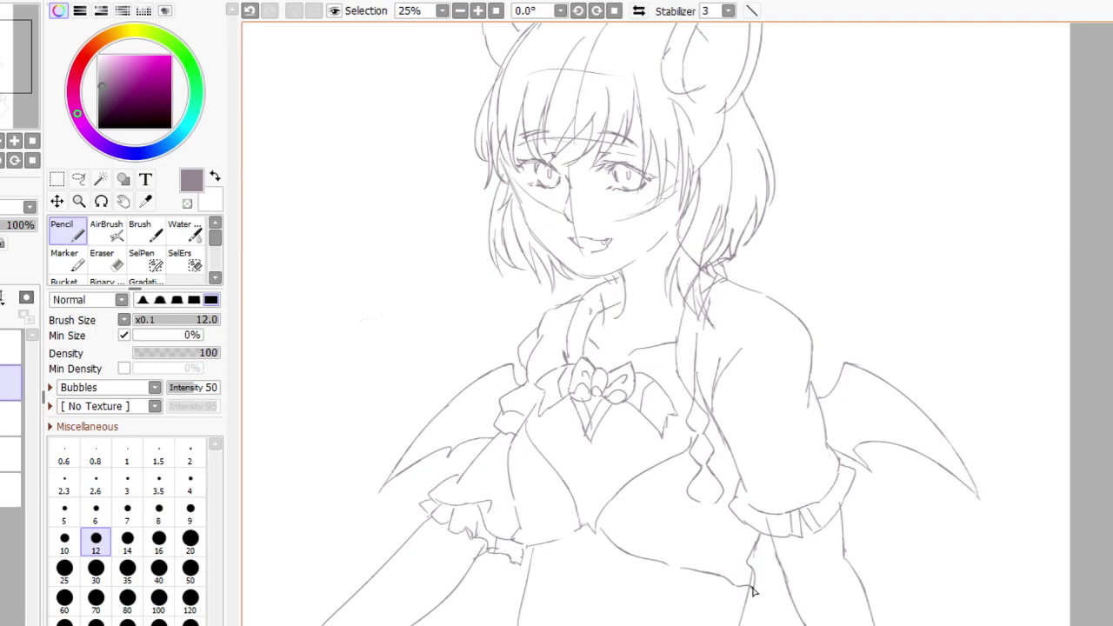
Step: Undo the last stroke, select the layer two below, and touch up the bodice edge beneath the sleeve ruffle
key(e)
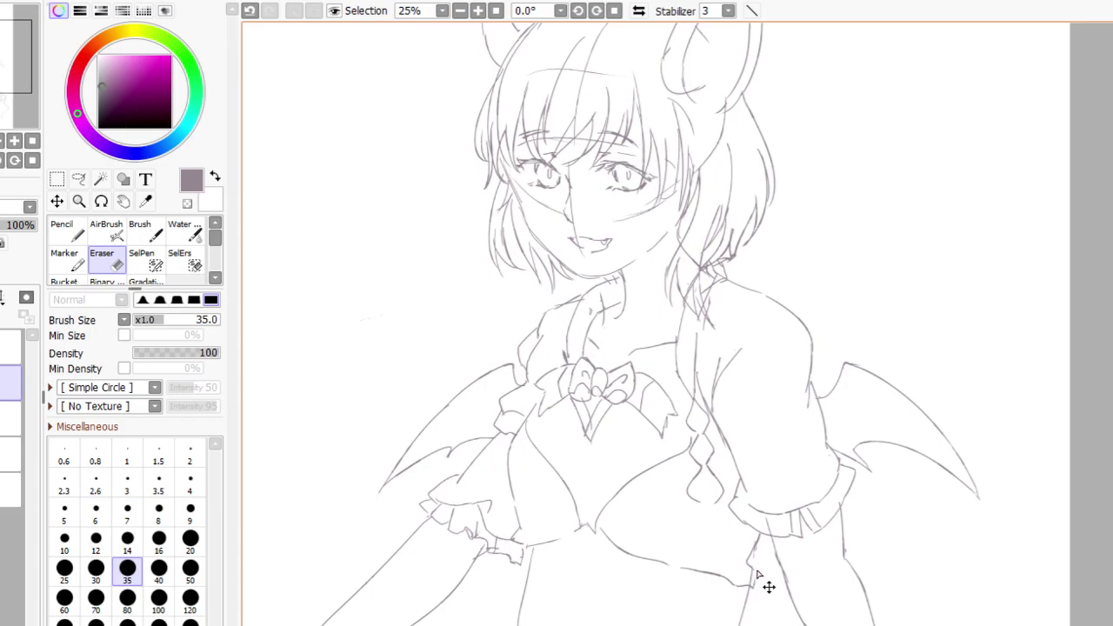
key(ctrl+z)
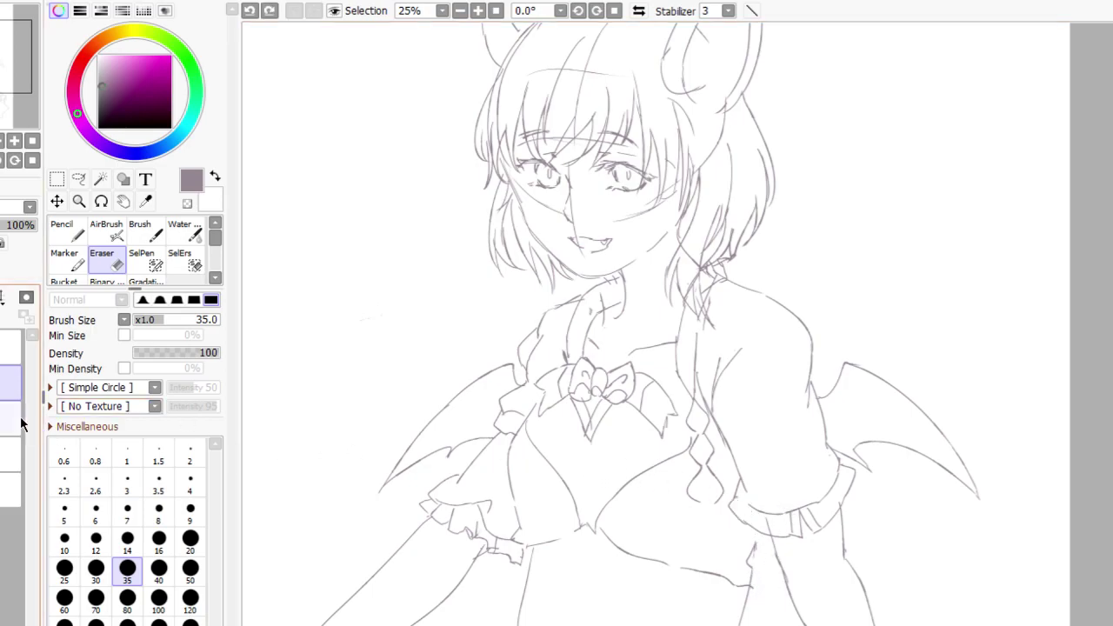
click(11, 454)
click(11, 455)
click(11, 455)
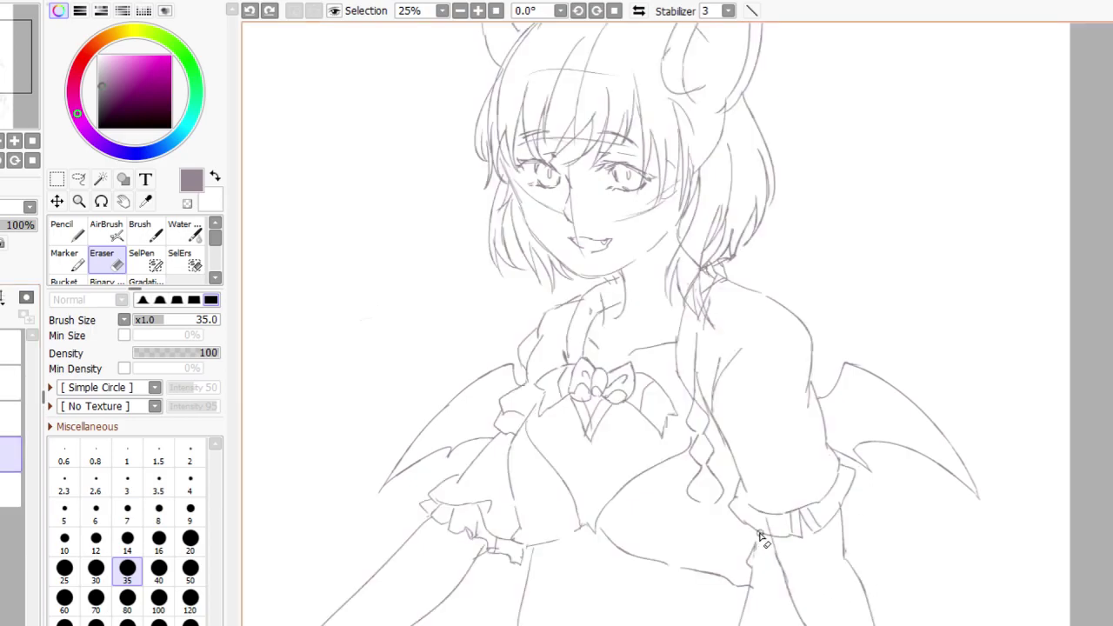
key(n)
drag(761, 538, 764, 560)
key(ctrl+z)
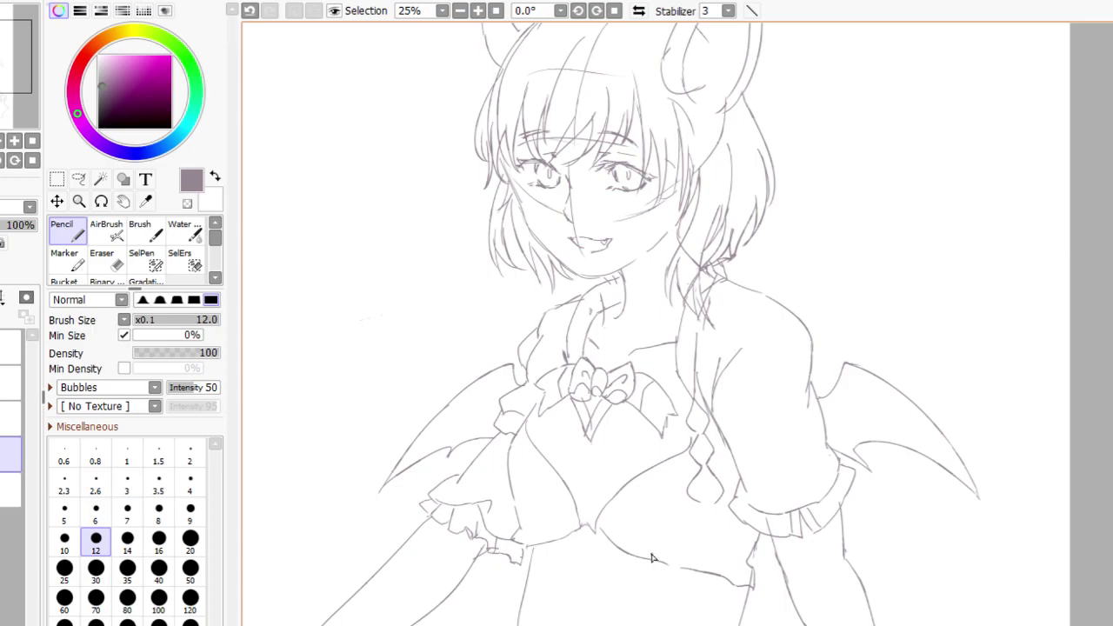
Step: Erase the construction lines across the character's forehead, nose and cheek
scroll(668, 566, down, 1)
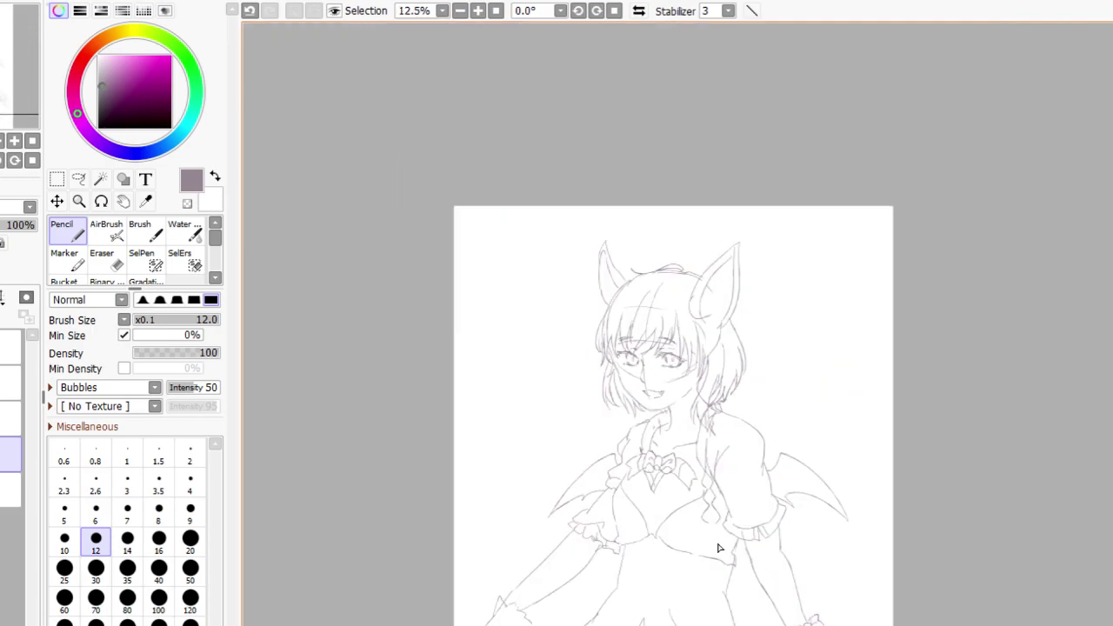
scroll(677, 436, up, 3)
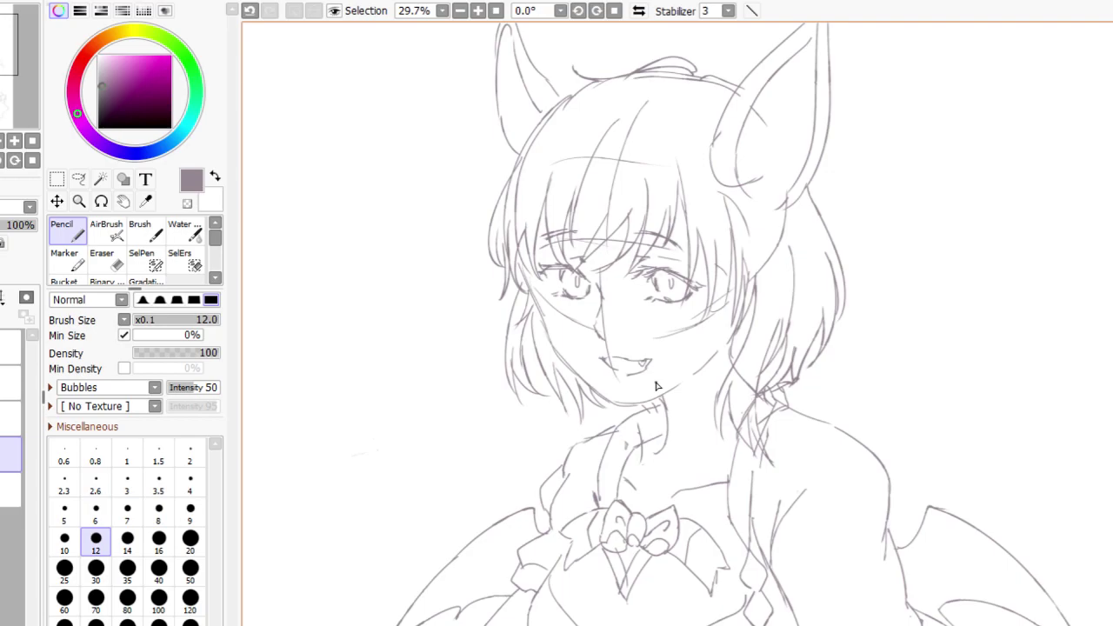
key(e)
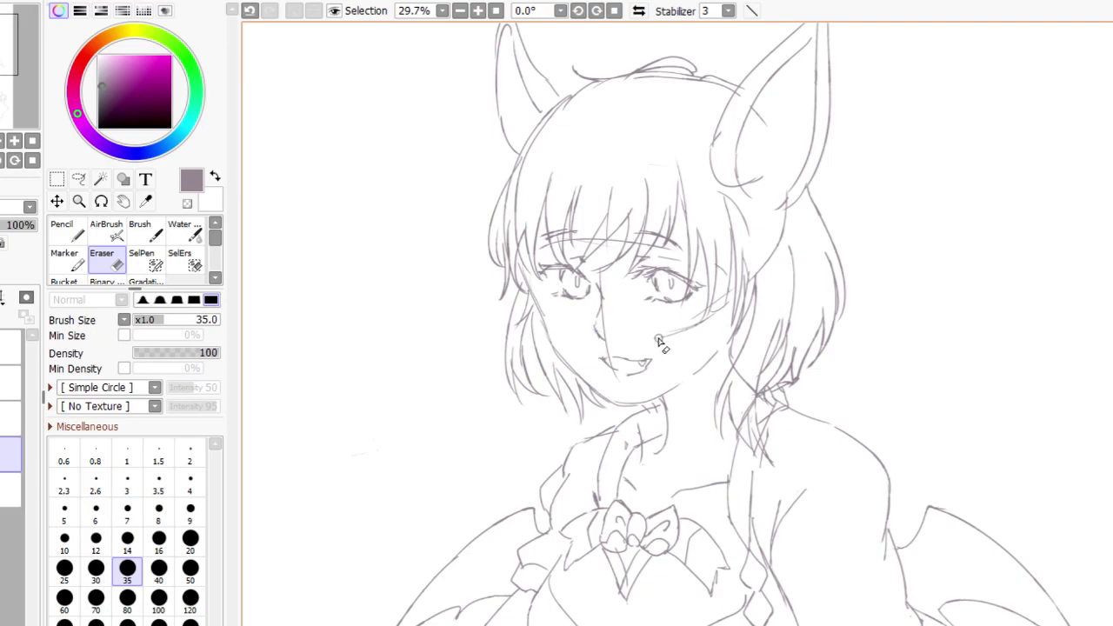
drag(657, 339, 695, 324)
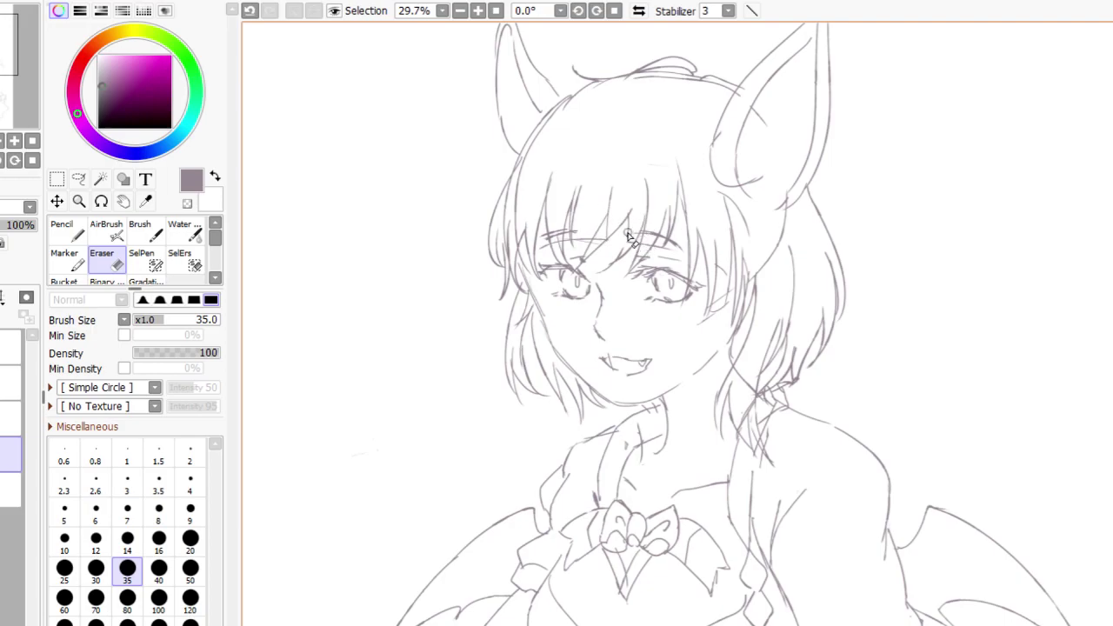
key(n)
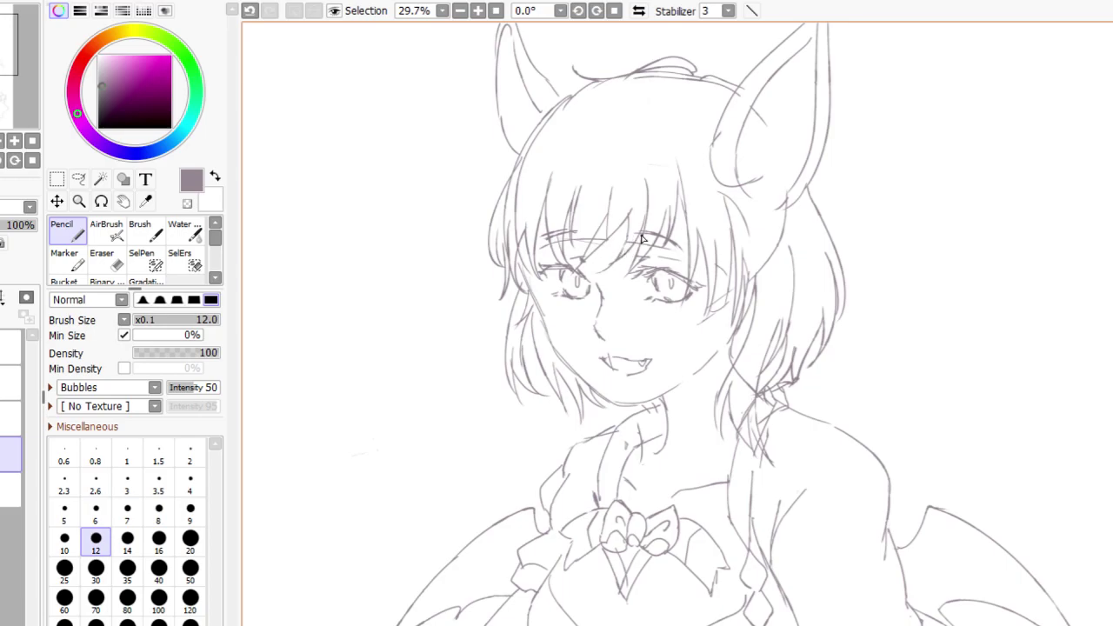
Step: Reduce the eraser size to 14 and erase the remaining guideline crossing the bangs at eyebrow height
key(e)
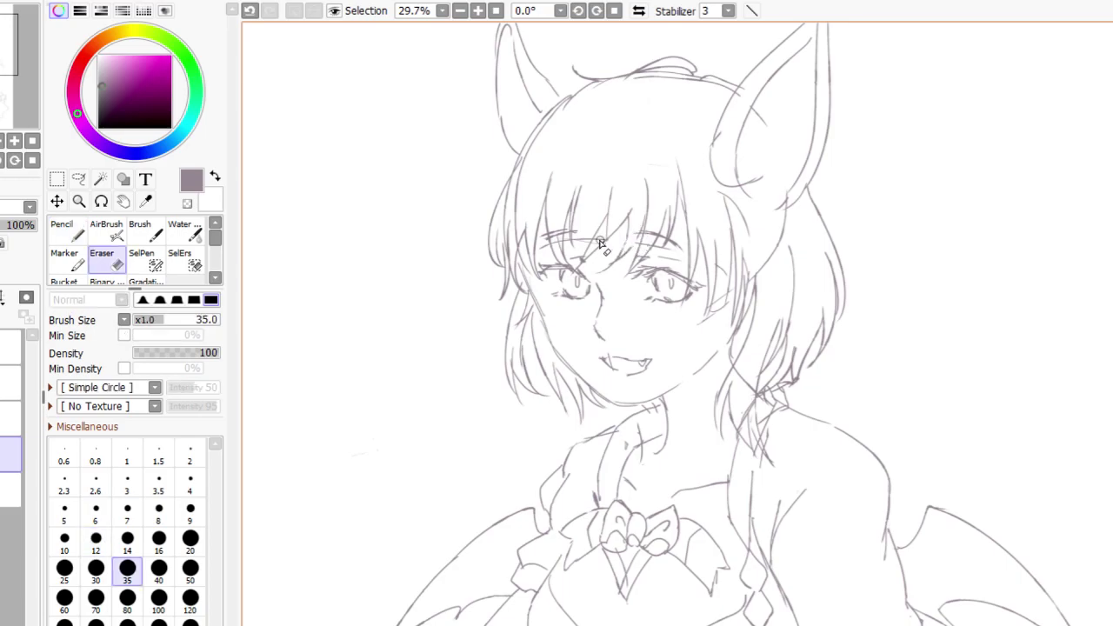
key(bracketleft)
key(bracketleft)
key(bracketleft)
key(bracketleft)
key(bracketleft)
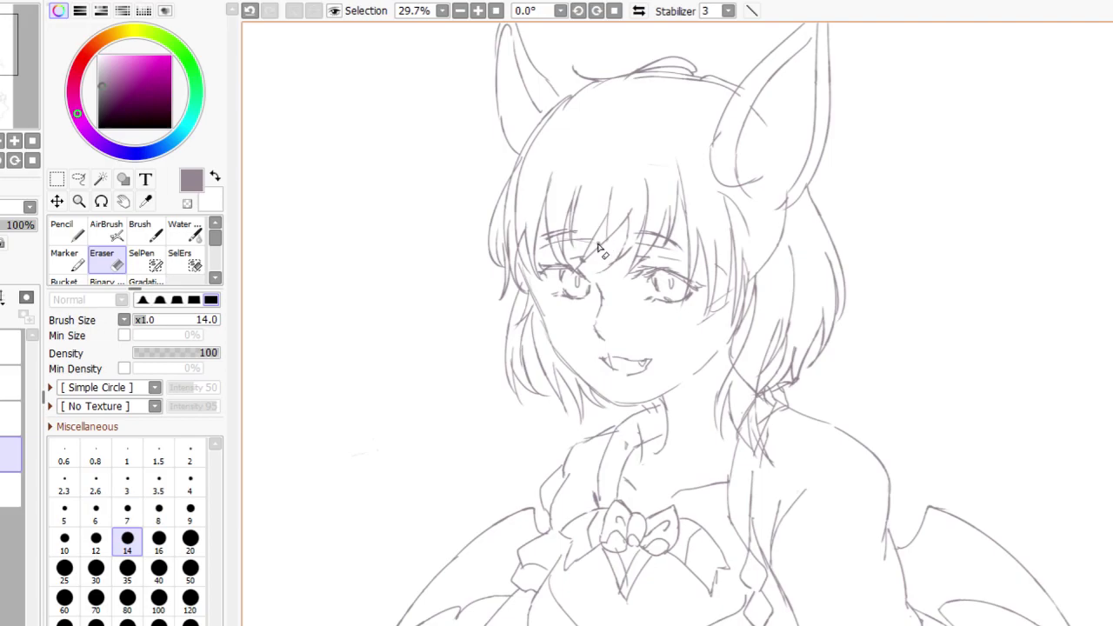
key(ctrl+z)
key(ctrl+y)
key(ctrl+z)
key(ctrl+y)
Step: Clean up the bangs and draw a pencil hair strand rising from the centre of the forehead
key(n)
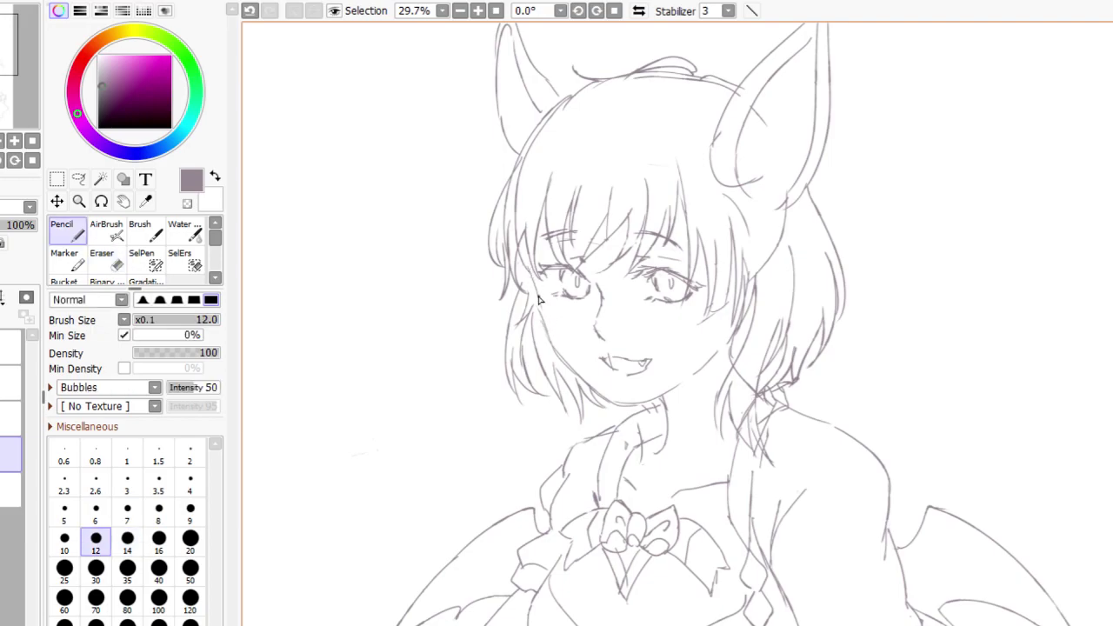
key(e)
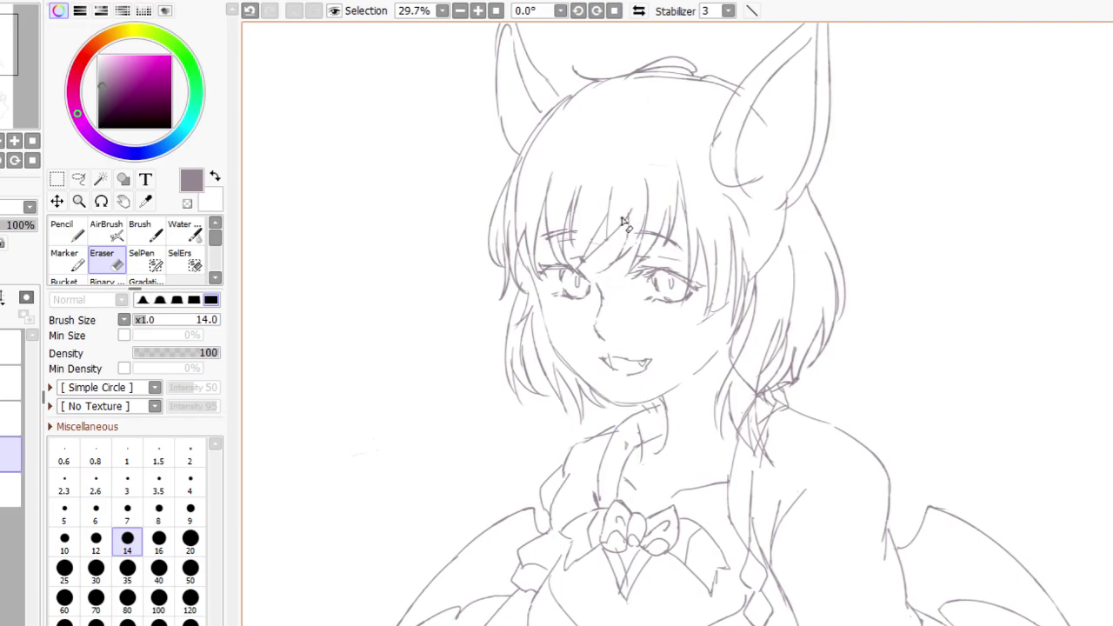
key(n)
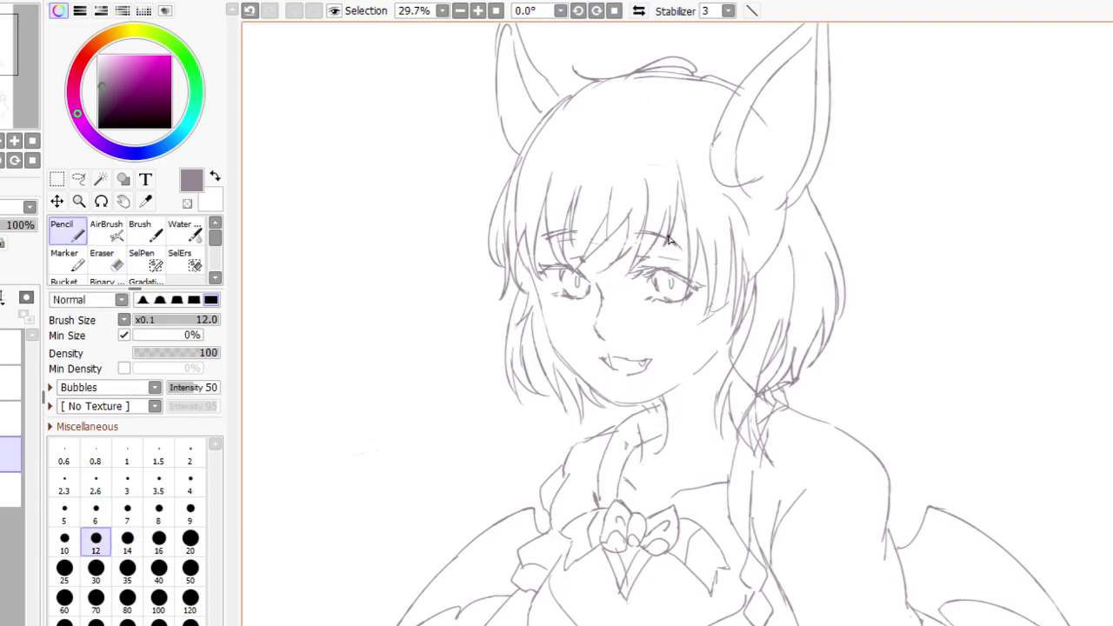
drag(621, 131, 619, 209)
key(ctrl+z)
drag(614, 125, 608, 215)
key(ctrl+z)
drag(617, 138, 606, 207)
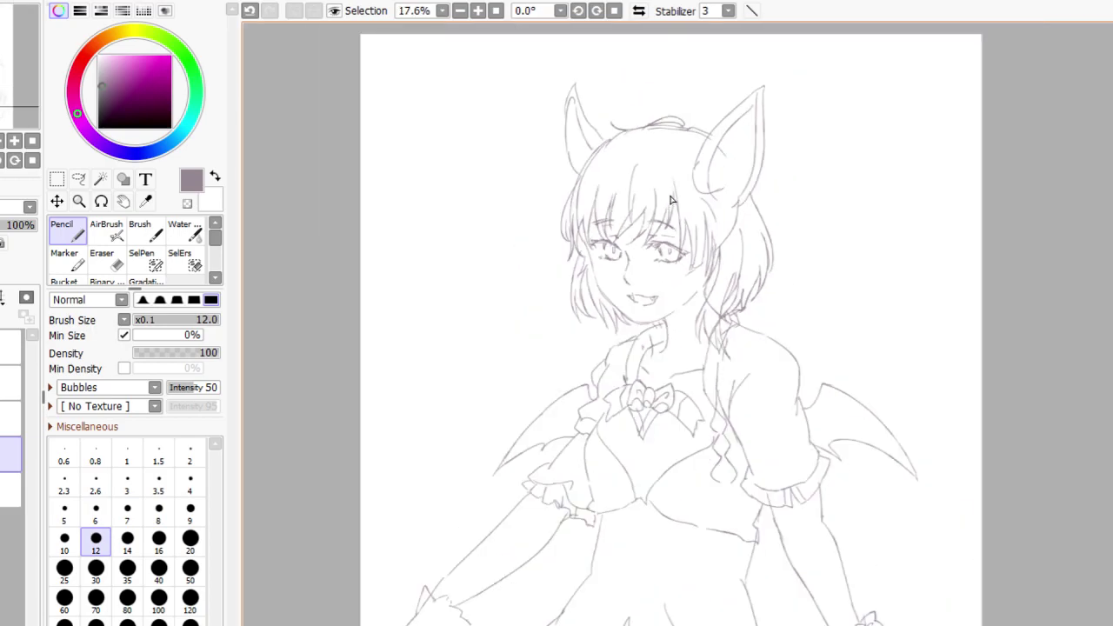
Step: Erase and redraw the tip of the character's larger ear with the pencil
scroll(670, 198, up, 2)
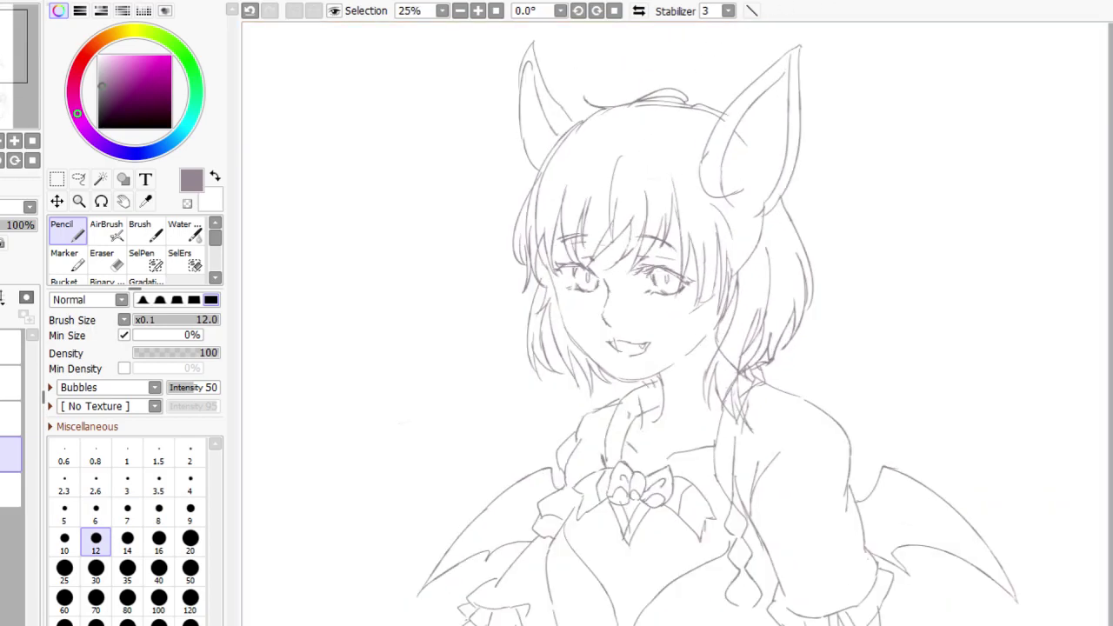
key(e)
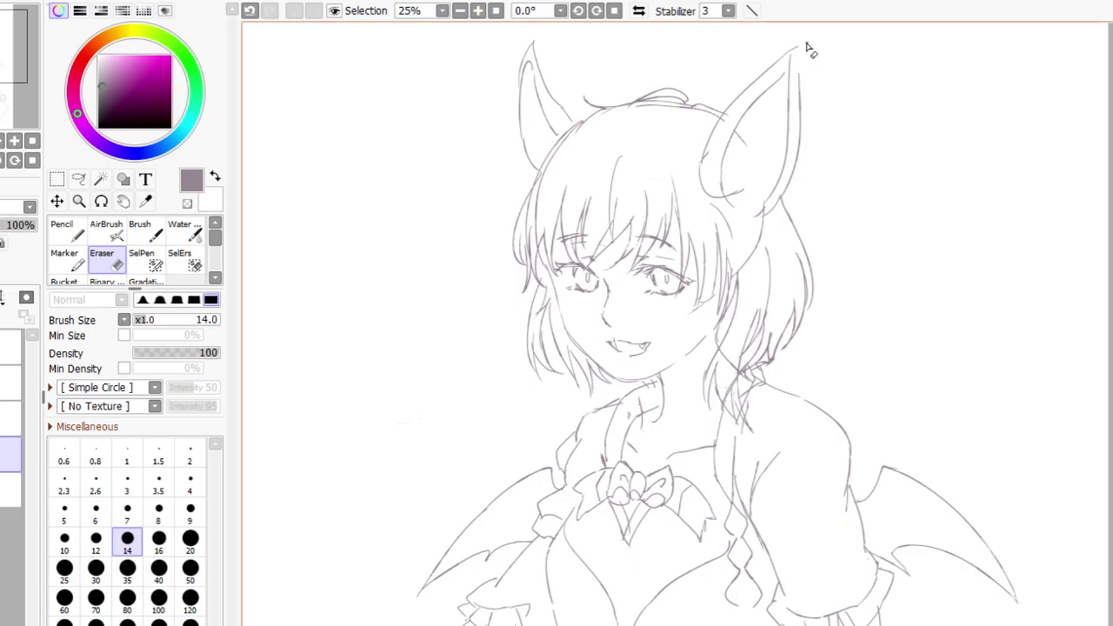
key(n)
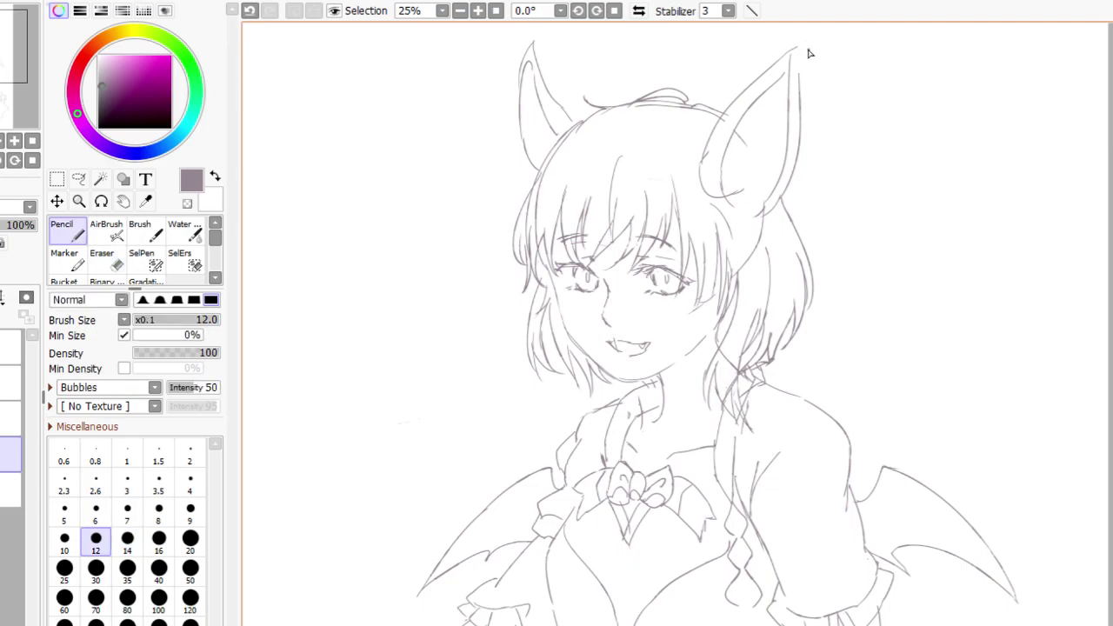
key(ctrl+z)
key(ctrl+y)
Step: Select the layer above the sketch layer and lighten the drawing colour to a pale greyish mauve
scroll(789, 220, down, 5)
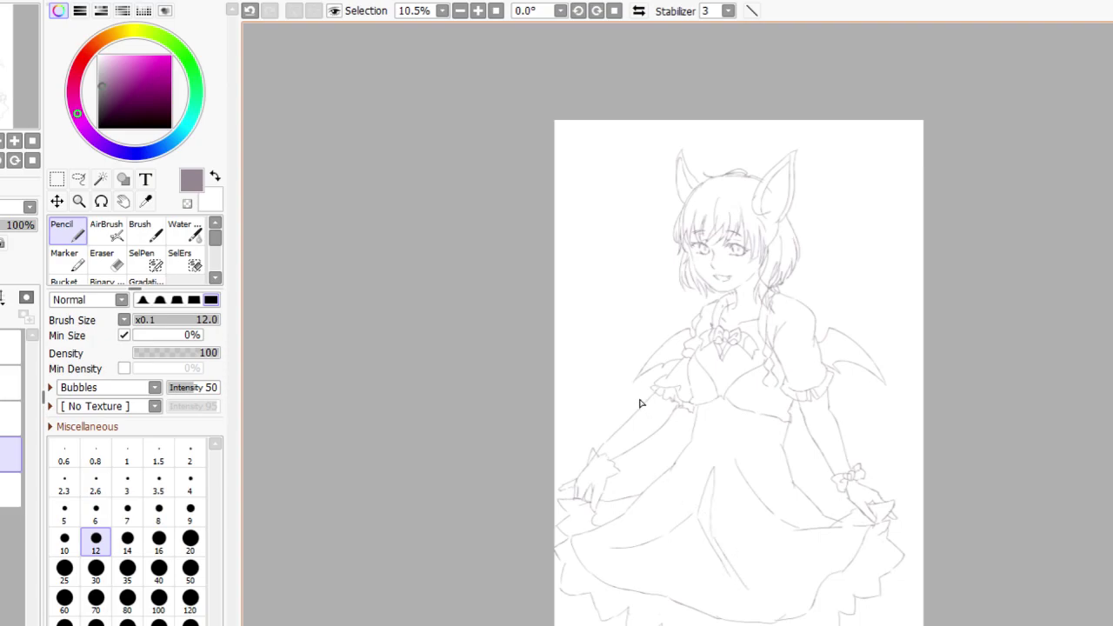
click(10, 418)
mouse_move(107, 62)
mouse_down()
mouse_move(103, 54)
mouse_move(105, 69)
mouse_up()
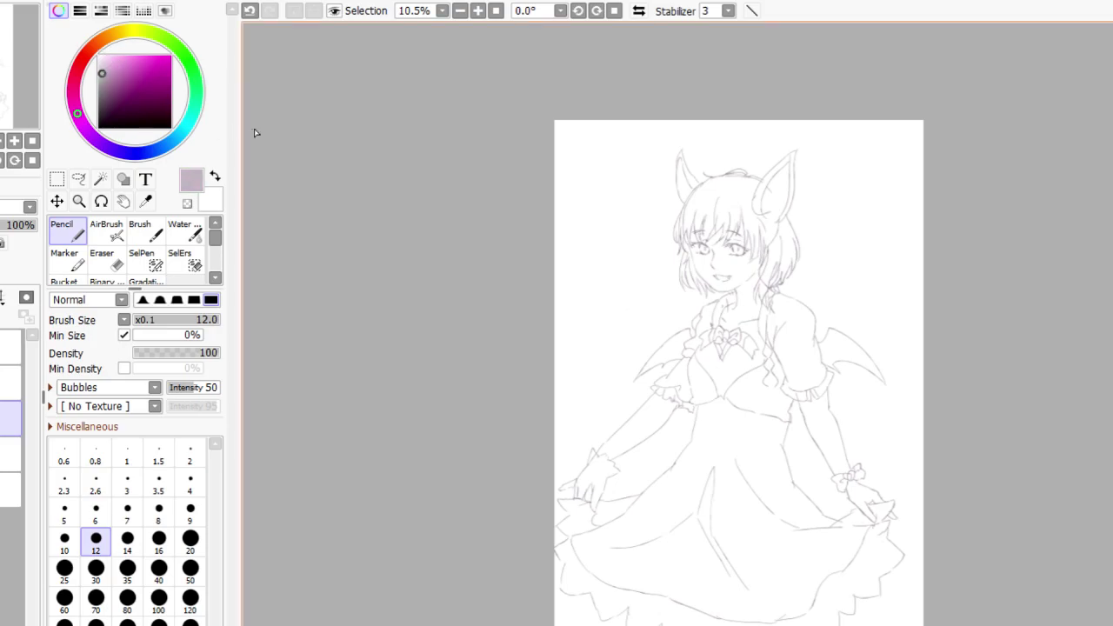
Step: Increase the pencil size to 120 and paint a test streak in the hair beside the larger ear
scroll(764, 193, up, 4)
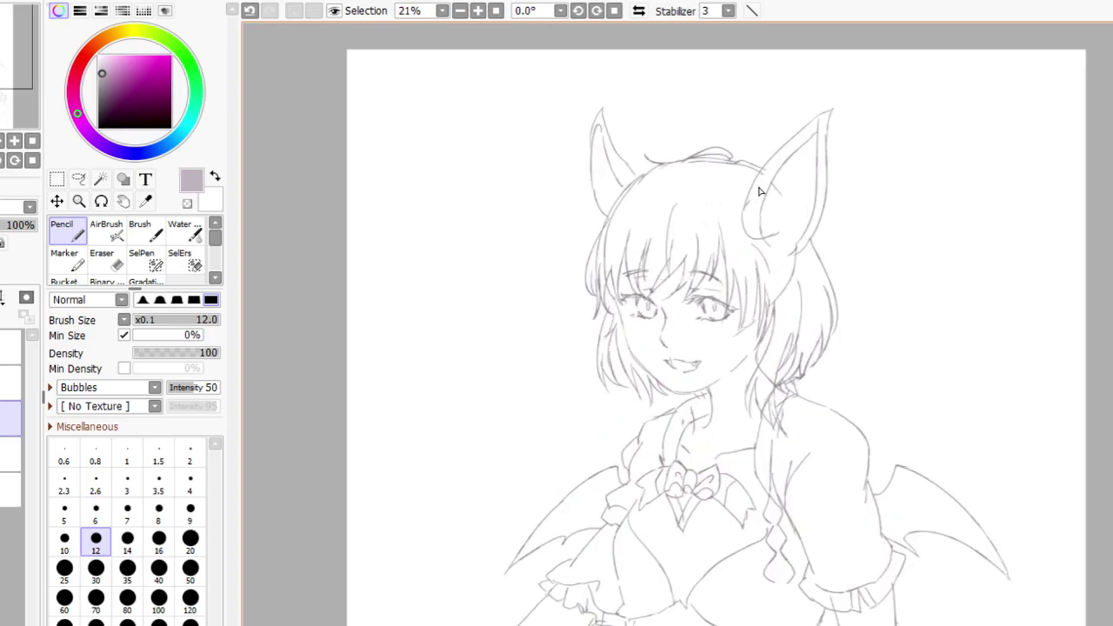
key(bracketright)
key(bracketright)
key(bracketright)
key(bracketright)
key(bracketright)
key(bracketright)
key(bracketright)
key(bracketright)
key(bracketright)
key(bracketright)
key(bracketright)
key(bracketright)
key(bracketright)
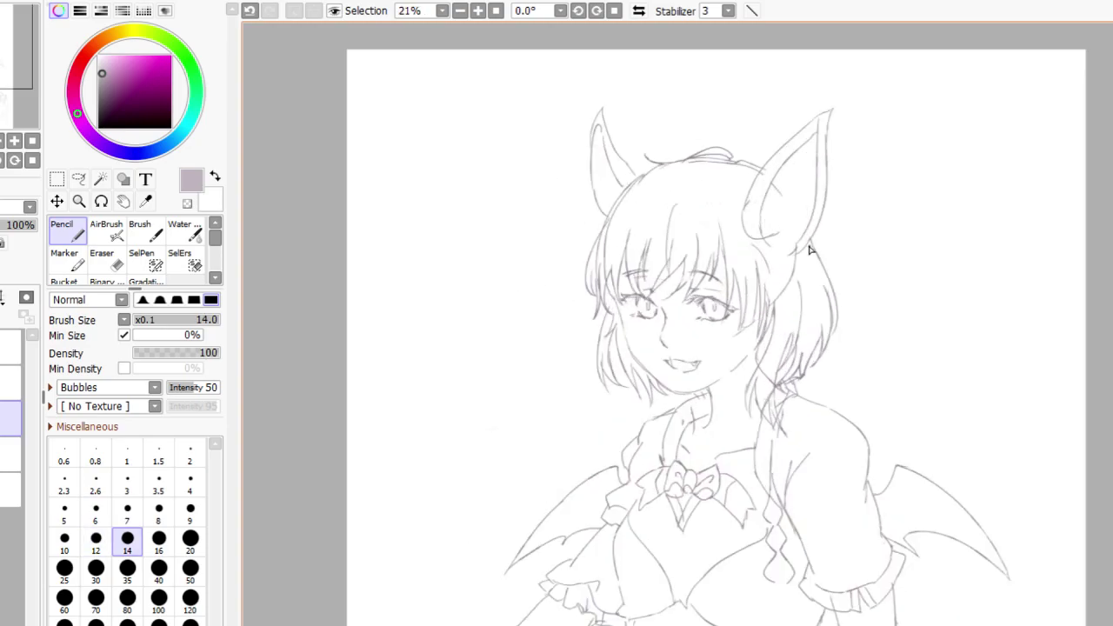
drag(723, 202, 749, 276)
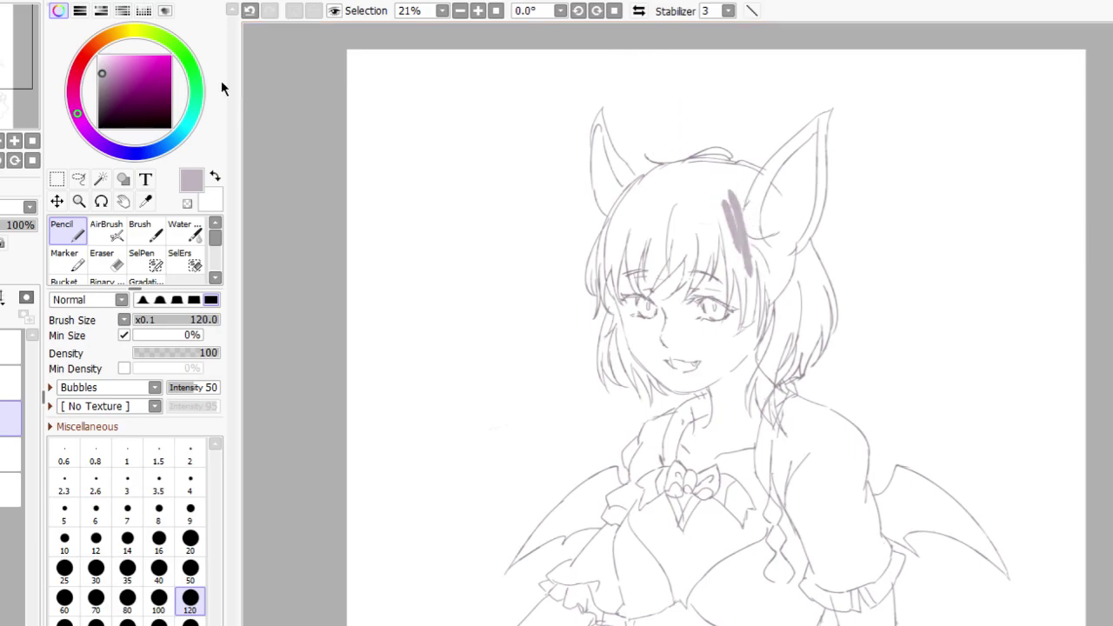
Step: Change the colour to a light neutral grey and paint over the test streak in the hair
drag(105, 72, 101, 66)
drag(724, 185, 755, 262)
drag(745, 220, 750, 285)
drag(722, 188, 756, 273)
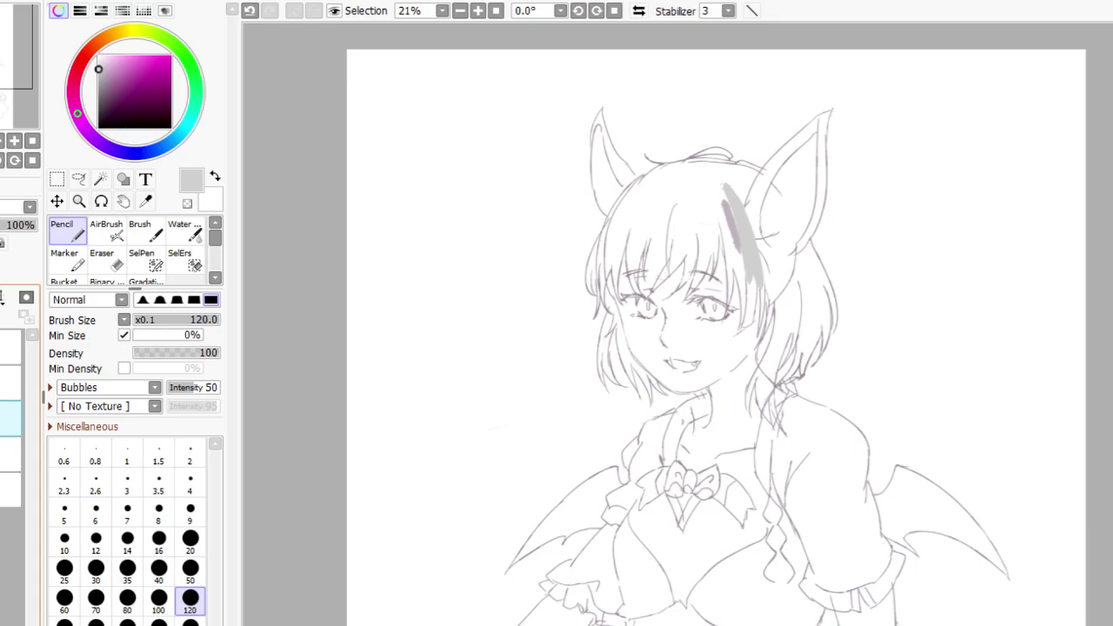
Step: Move the paint layer beneath the sketch lines and fill the character's hair with the light grey
click(11, 454)
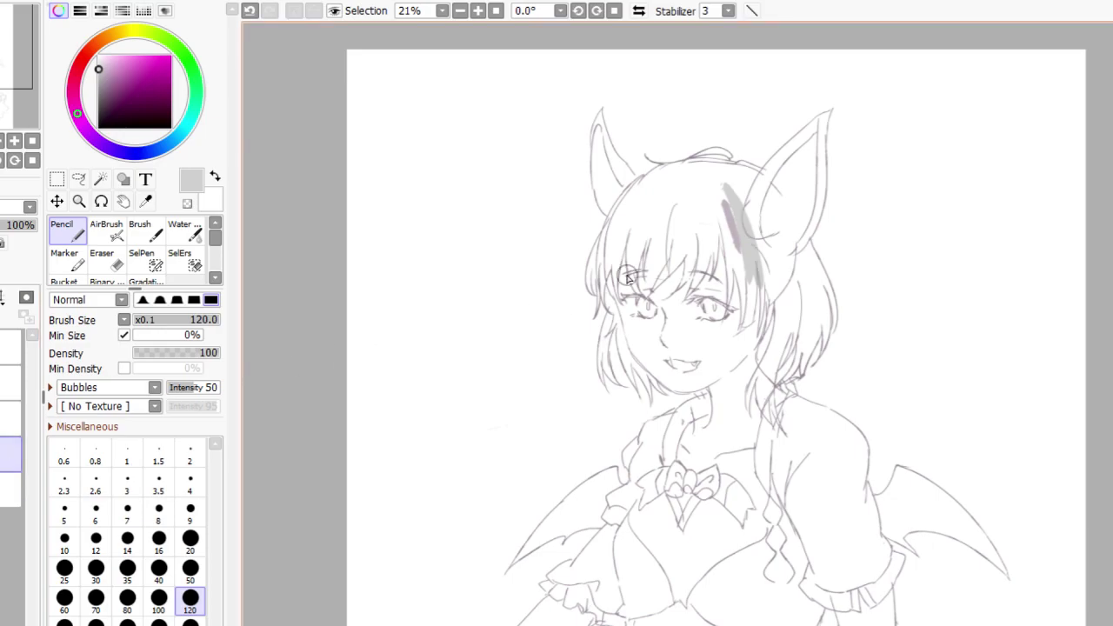
mouse_move(738, 199)
mouse_down()
mouse_move(779, 291)
mouse_move(757, 251)
mouse_move(781, 273)
mouse_move(779, 300)
mouse_move(798, 249)
mouse_move(815, 344)
mouse_move(818, 286)
mouse_move(803, 291)
mouse_move(800, 366)
mouse_move(808, 349)
mouse_move(782, 349)
mouse_move(764, 367)
mouse_move(764, 395)
mouse_move(770, 351)
mouse_move(748, 403)
mouse_move(755, 285)
mouse_move(741, 259)
mouse_move(741, 328)
mouse_move(721, 207)
mouse_move(726, 306)
mouse_move(714, 218)
mouse_move(713, 253)
mouse_move(699, 231)
mouse_move(698, 269)
mouse_move(710, 245)
mouse_move(686, 282)
mouse_move(690, 247)
mouse_move(678, 223)
mouse_move(679, 249)
mouse_move(664, 244)
mouse_move(664, 188)
mouse_move(630, 237)
mouse_move(645, 201)
mouse_move(611, 270)
mouse_move(642, 228)
mouse_move(623, 220)
mouse_move(592, 271)
mouse_move(622, 206)
mouse_move(600, 240)
mouse_move(591, 272)
mouse_move(607, 305)
mouse_up()
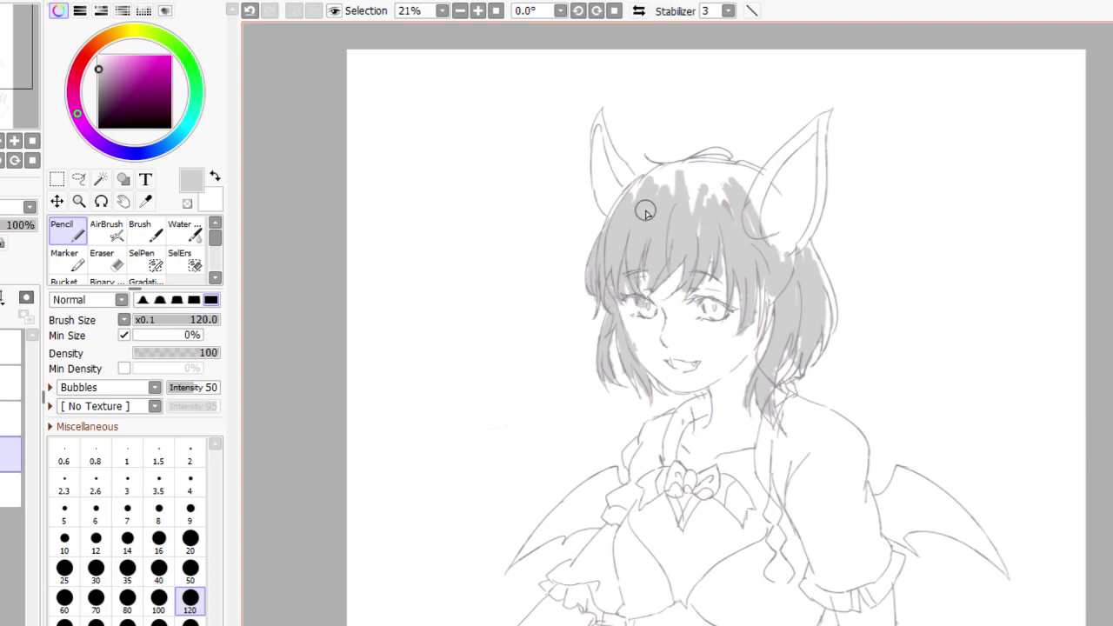
mouse_move(753, 197)
mouse_down()
mouse_move(747, 225)
mouse_move(769, 238)
mouse_up()
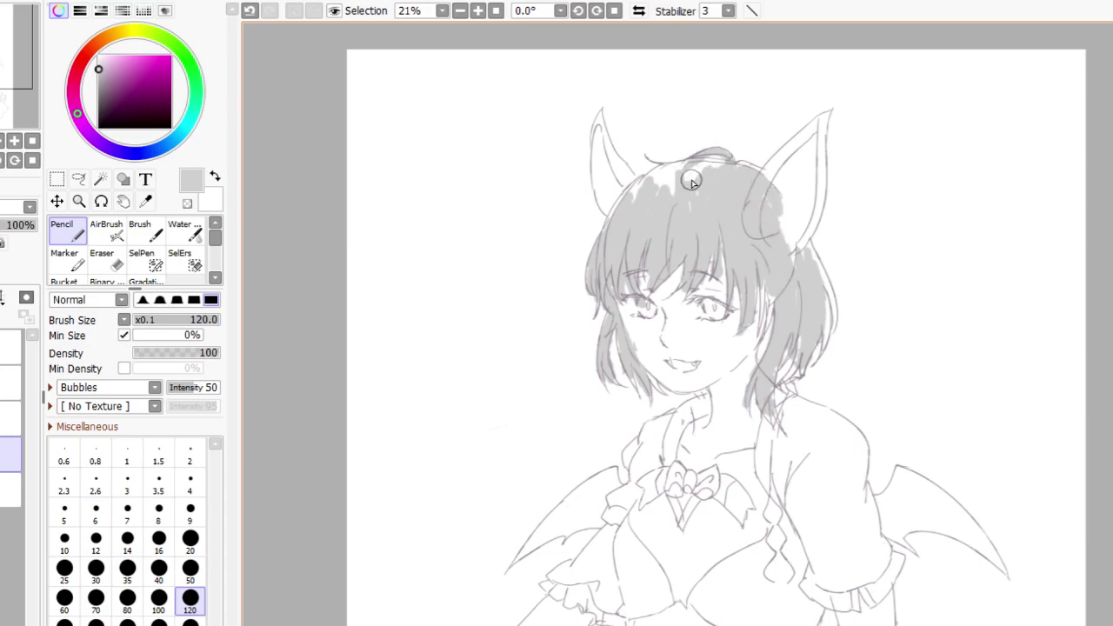
mouse_move(705, 168)
mouse_down()
mouse_move(654, 196)
mouse_move(691, 171)
mouse_move(635, 190)
mouse_move(615, 217)
mouse_up()
mouse_move(696, 167)
mouse_down()
mouse_move(660, 171)
mouse_move(692, 170)
mouse_up()
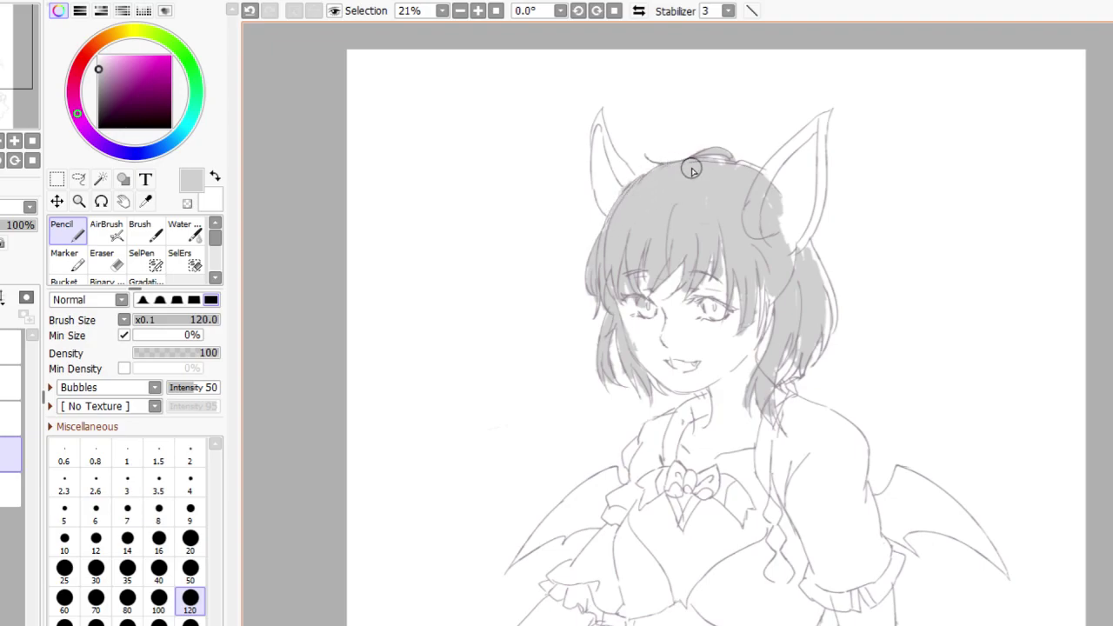
mouse_move(766, 277)
mouse_down()
mouse_move(756, 328)
mouse_move(772, 282)
mouse_move(757, 323)
mouse_move(801, 374)
mouse_move(813, 268)
mouse_move(795, 230)
mouse_move(826, 306)
mouse_move(804, 243)
mouse_move(823, 352)
mouse_move(821, 275)
mouse_move(828, 329)
mouse_move(806, 307)
mouse_move(792, 346)
mouse_up()
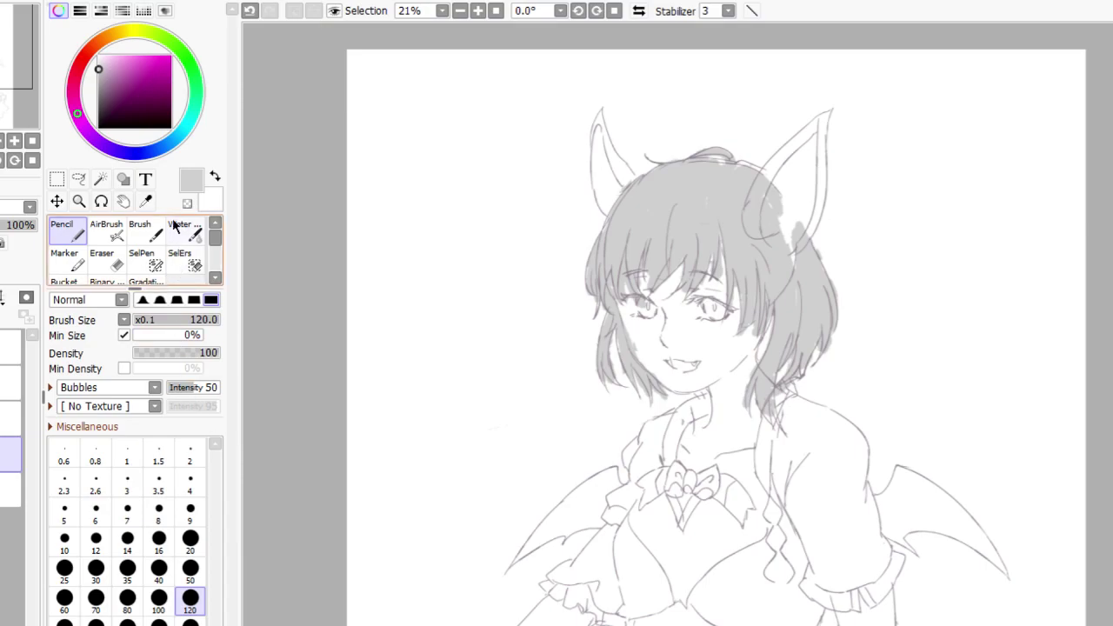
Step: Choose a pale peach skin tone and paint the character's face, neck and upper chest
click(103, 39)
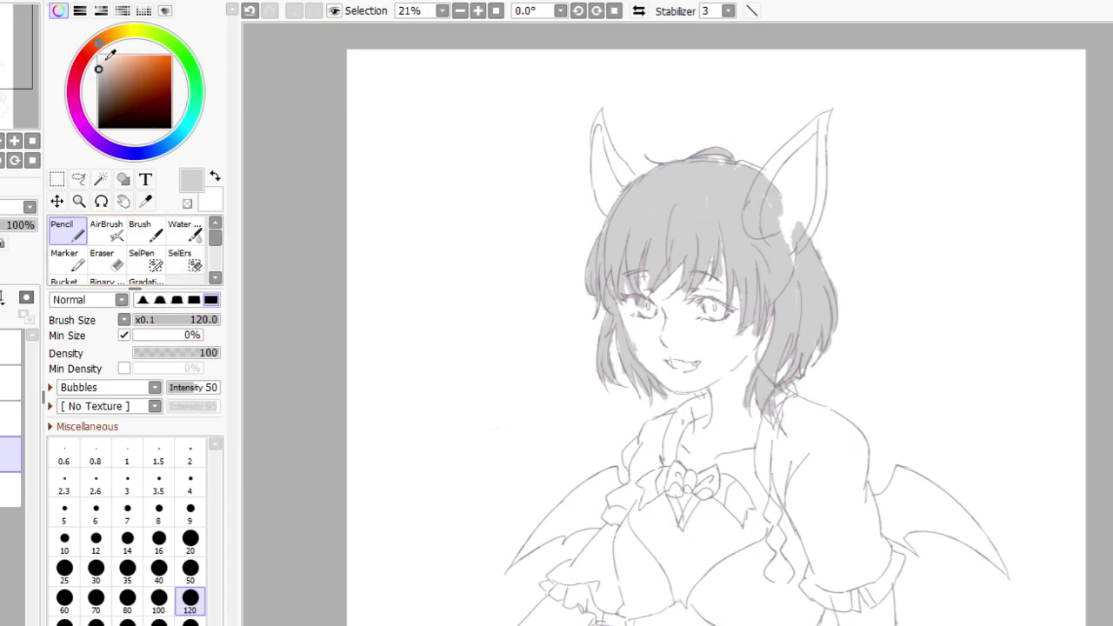
click(106, 56)
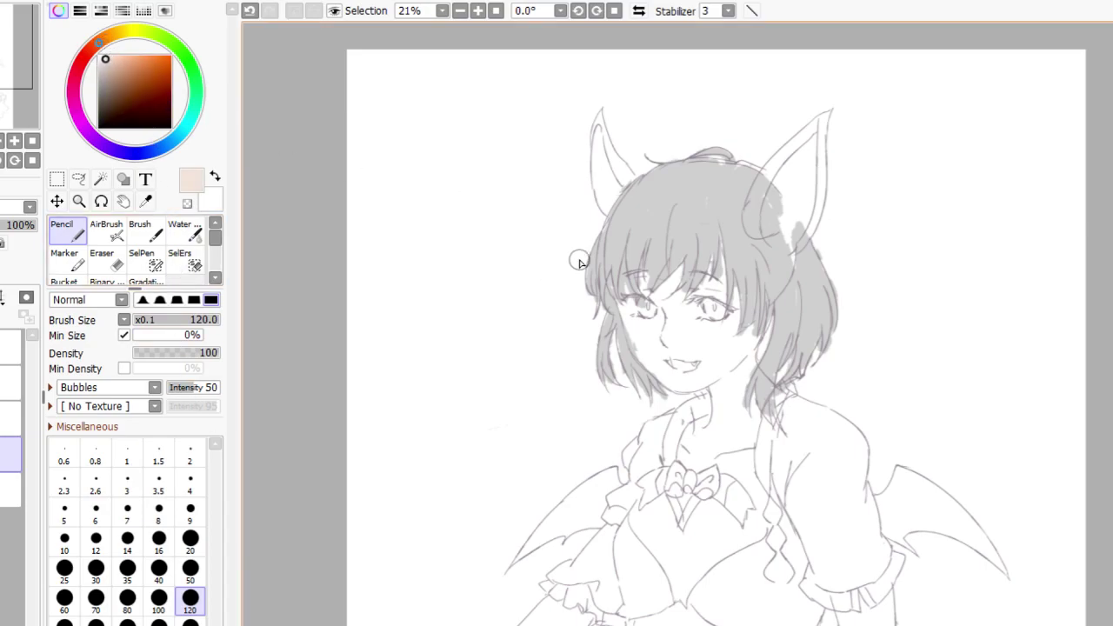
mouse_move(641, 332)
mouse_down()
mouse_move(668, 363)
mouse_move(656, 352)
mouse_move(648, 363)
mouse_move(676, 381)
mouse_move(700, 370)
mouse_move(661, 333)
mouse_move(702, 318)
mouse_move(715, 362)
mouse_move(669, 380)
mouse_move(701, 379)
mouse_move(720, 350)
mouse_move(715, 335)
mouse_up()
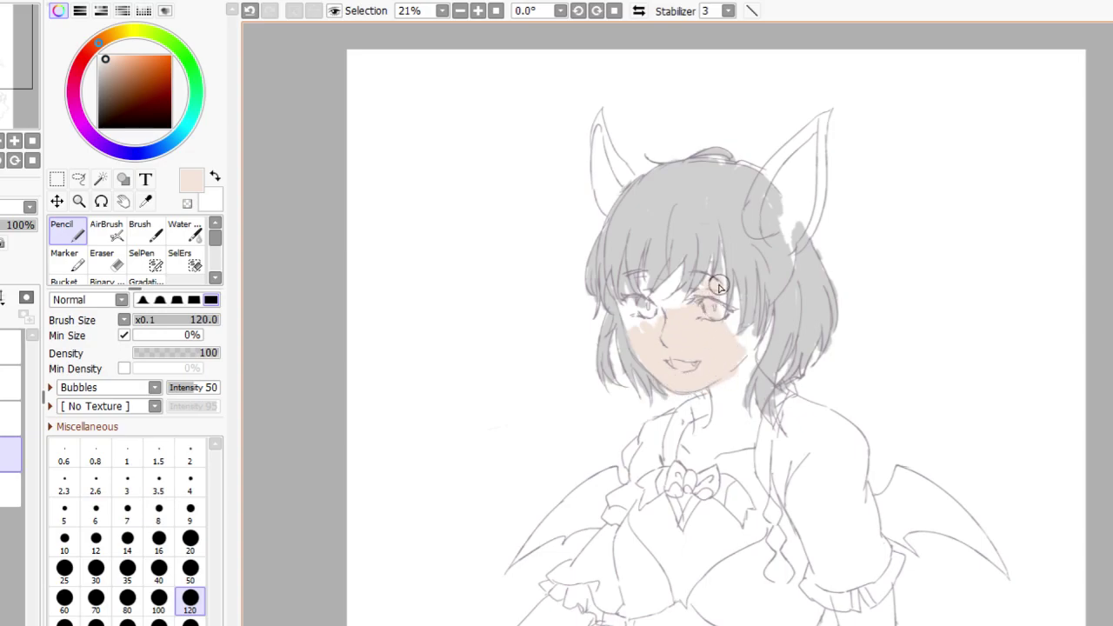
mouse_move(735, 335)
mouse_down()
mouse_move(717, 420)
mouse_move(728, 360)
mouse_move(747, 363)
mouse_move(745, 378)
mouse_move(749, 355)
mouse_move(734, 414)
mouse_move(710, 413)
mouse_move(681, 456)
mouse_move(704, 451)
mouse_move(711, 475)
mouse_move(731, 446)
mouse_move(739, 466)
mouse_move(753, 400)
mouse_move(757, 435)
mouse_move(738, 480)
mouse_move(765, 489)
mouse_up()
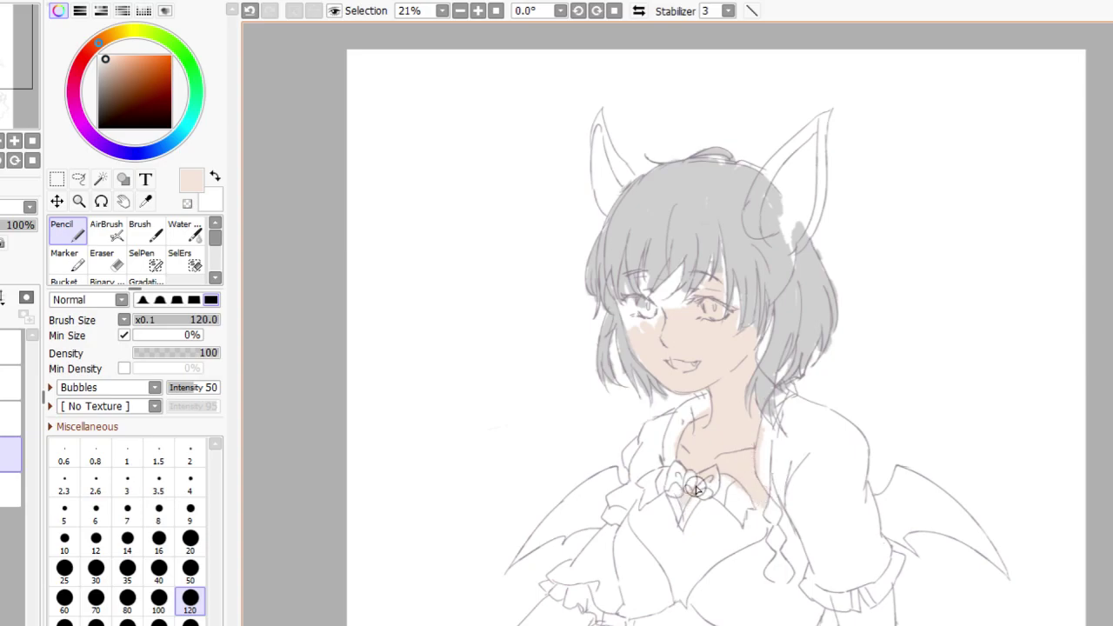
drag(639, 313, 643, 320)
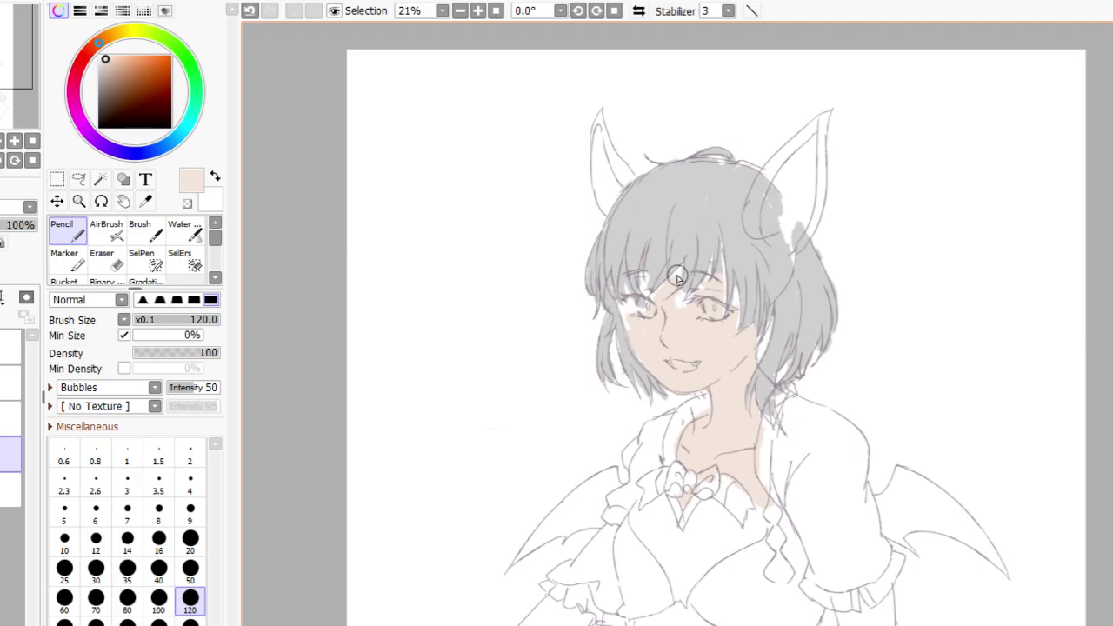
mouse_move(682, 270)
mouse_down()
mouse_move(676, 303)
mouse_move(685, 292)
mouse_move(643, 313)
mouse_up()
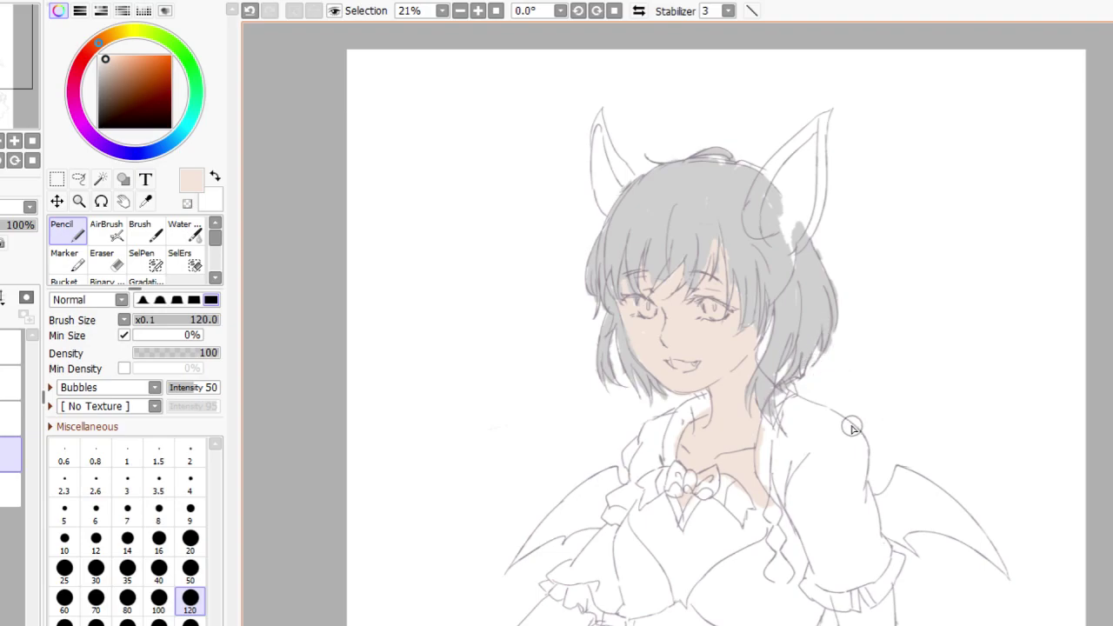
Step: Paint both bare arms between the sleeves and the gloves in the pale peach skin tone
scroll(827, 233, down, 2)
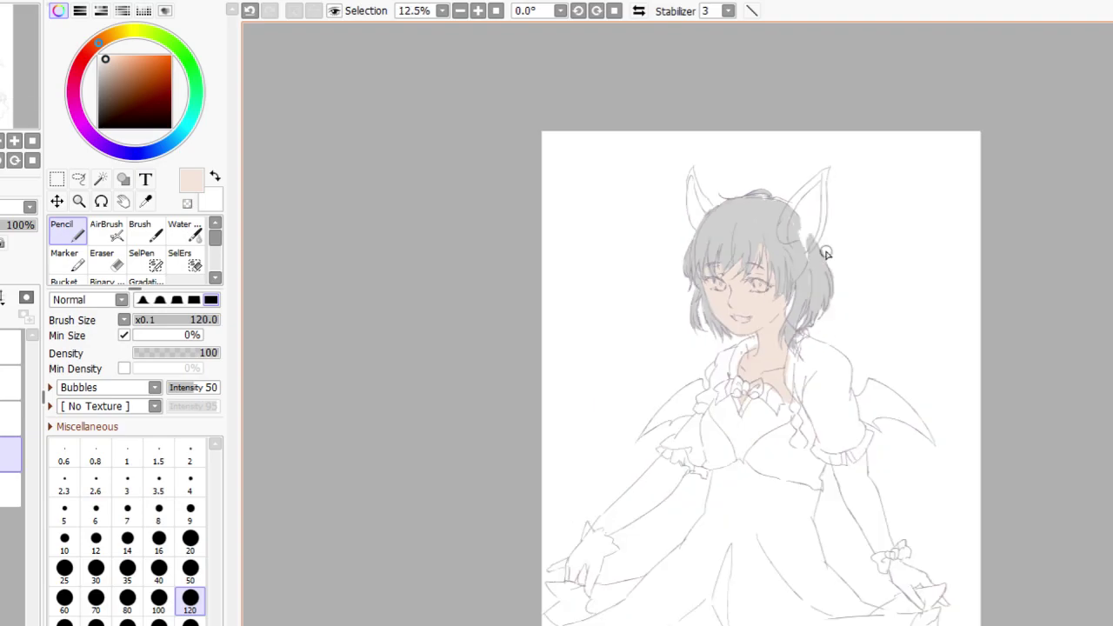
drag(858, 470, 866, 497)
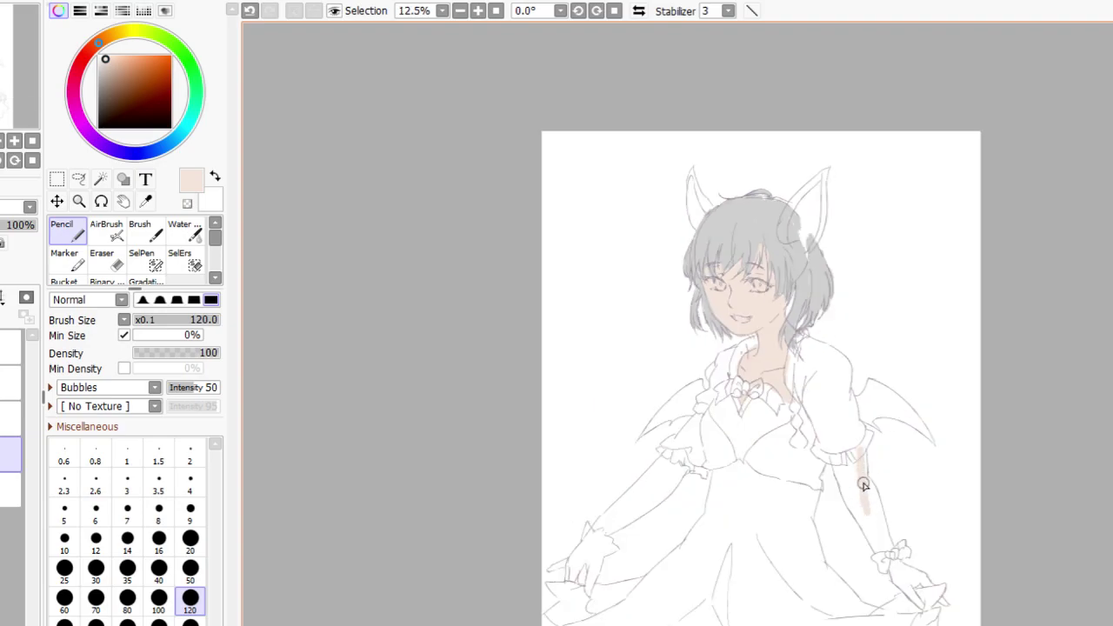
mouse_move(848, 455)
mouse_down()
mouse_move(857, 507)
mouse_move(836, 466)
mouse_move(885, 551)
mouse_up()
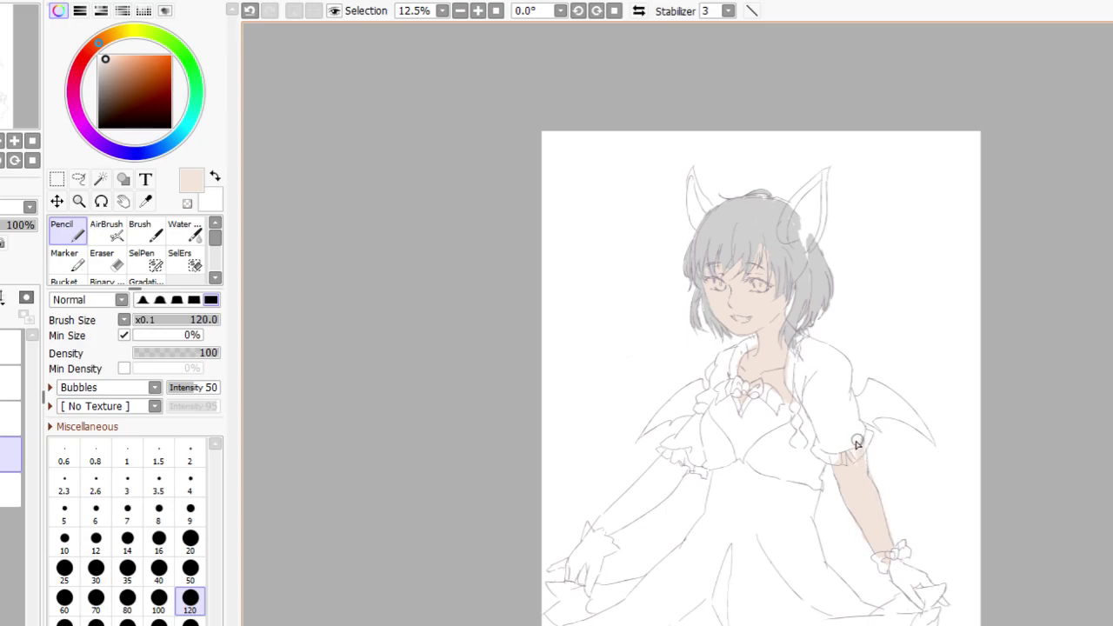
mouse_move(677, 481)
mouse_down()
mouse_move(629, 505)
mouse_move(640, 497)
mouse_move(643, 513)
mouse_move(678, 481)
mouse_up()
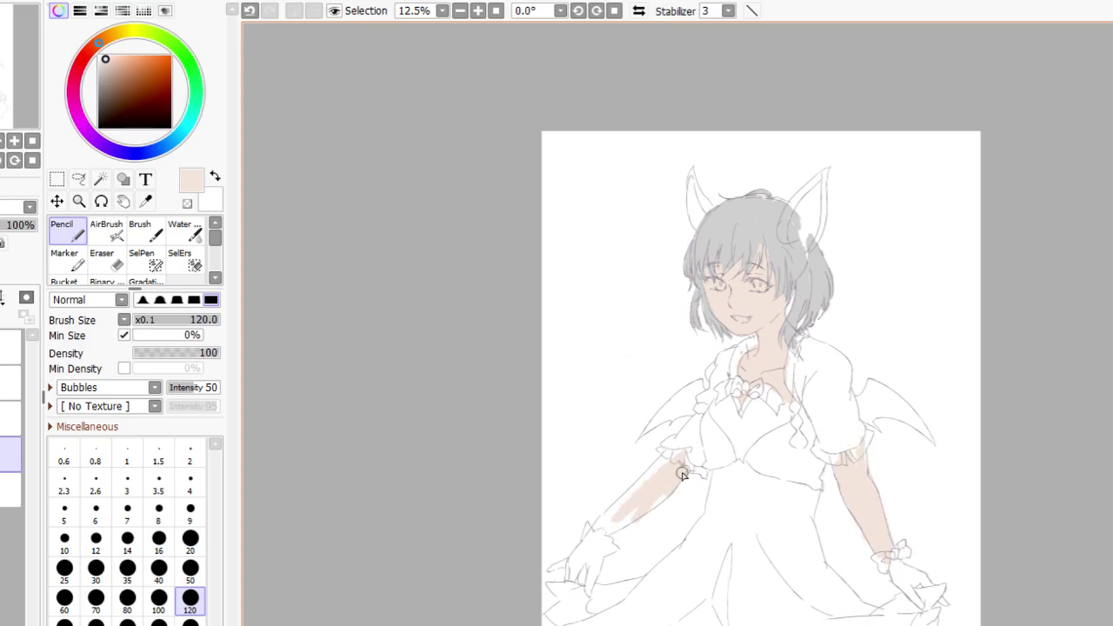
mouse_move(613, 516)
mouse_down()
mouse_move(678, 443)
mouse_move(596, 528)
mouse_up()
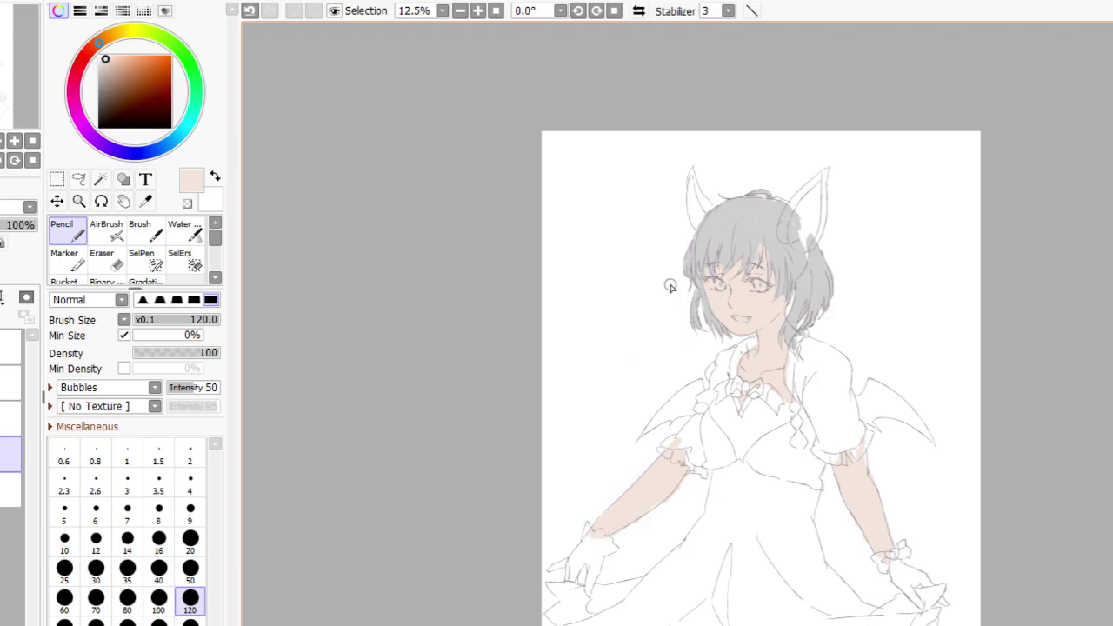
Step: Change the colour to a dark brown and fill both animal ears
click(105, 103)
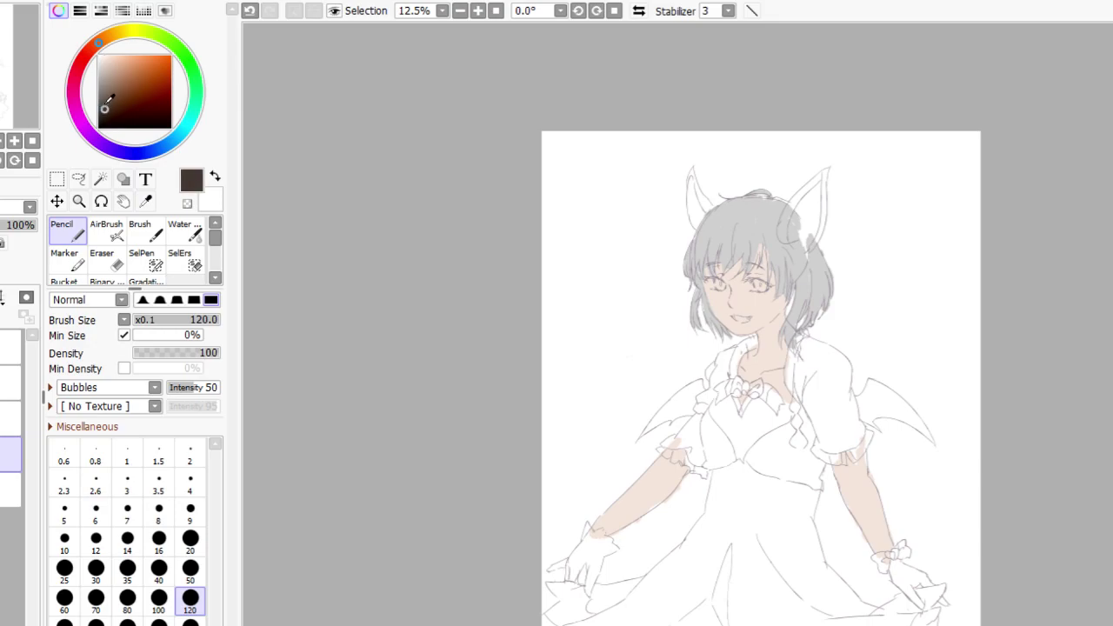
mouse_move(809, 200)
mouse_down()
mouse_move(816, 206)
mouse_move(791, 219)
mouse_up()
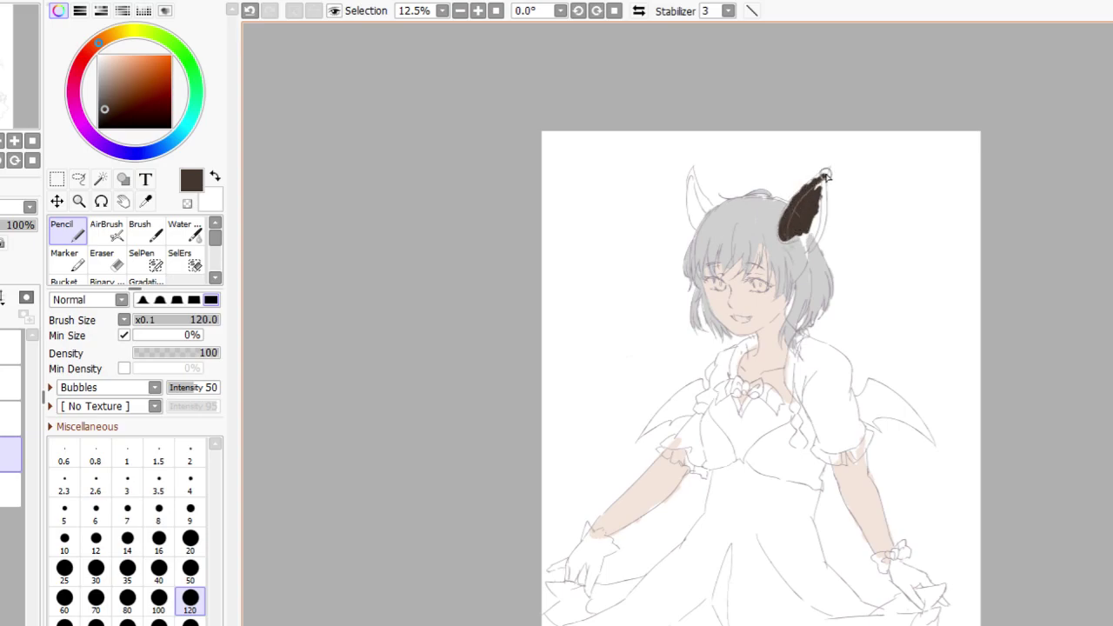
drag(822, 198, 826, 197)
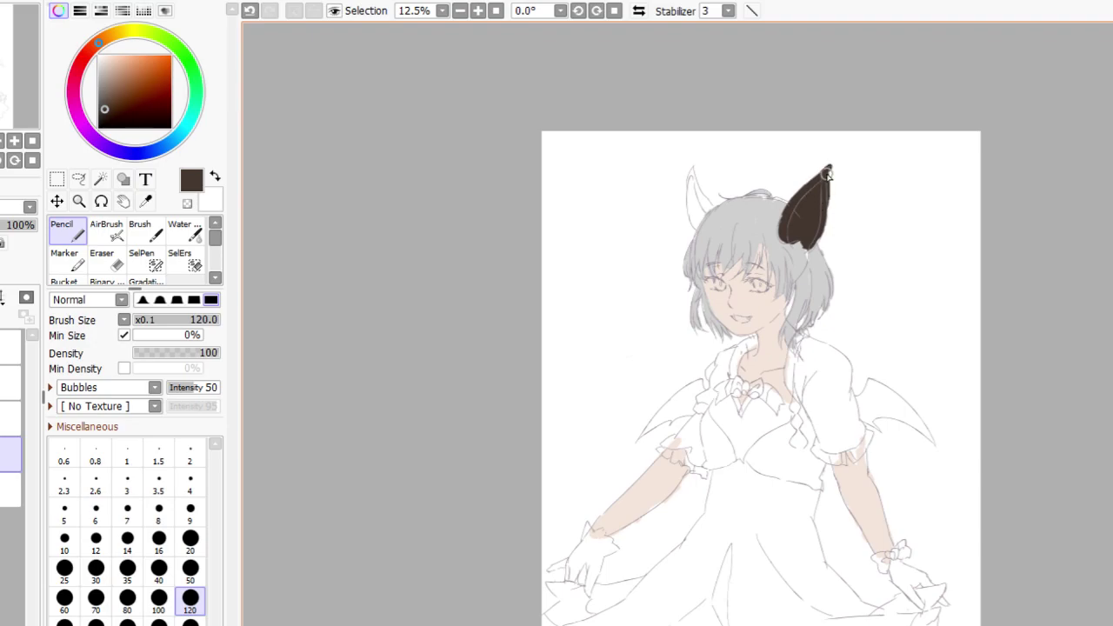
drag(691, 191, 694, 200)
drag(696, 224, 706, 207)
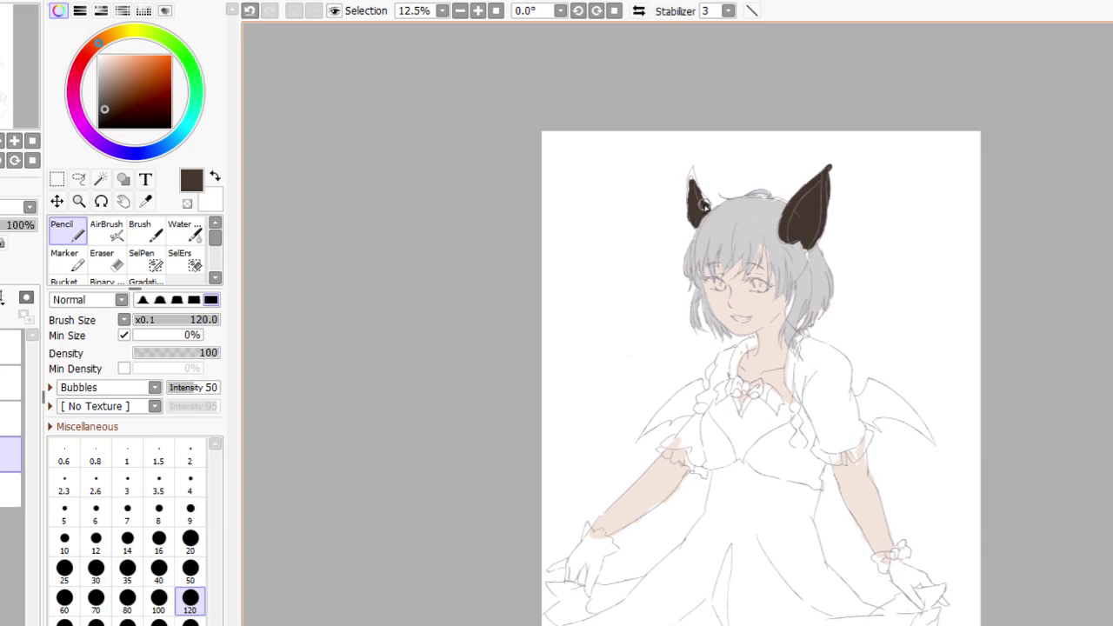
mouse_move(692, 169)
mouse_down()
mouse_move(692, 202)
mouse_move(708, 208)
mouse_up()
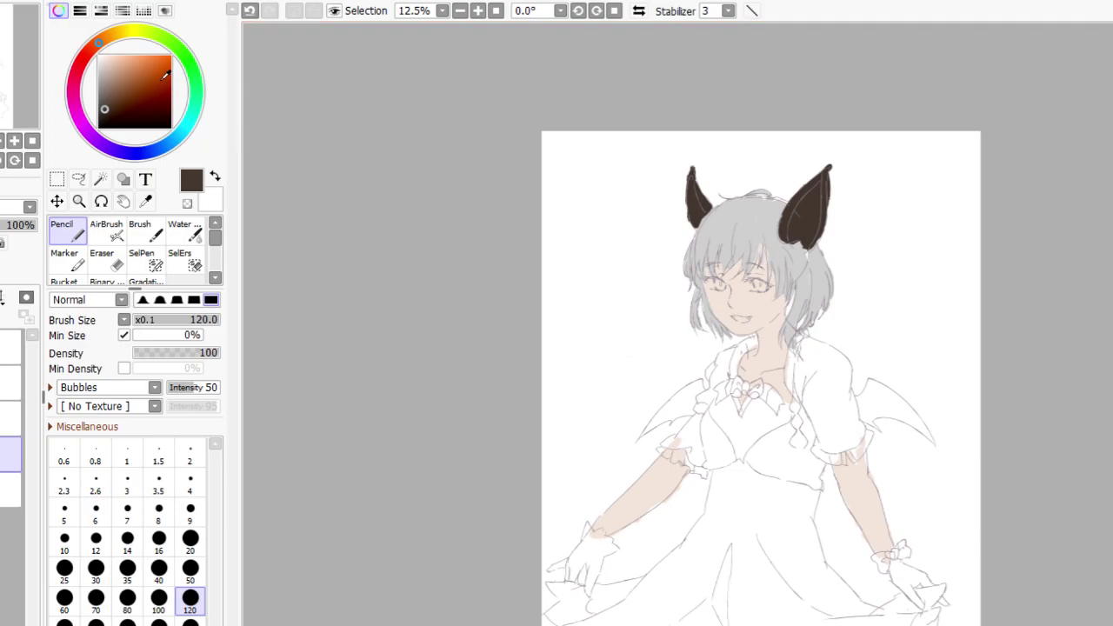
Step: Change the colour to a light mint green and paint a first streak on the skirt
click(96, 70)
click(119, 54)
drag(118, 54, 119, 58)
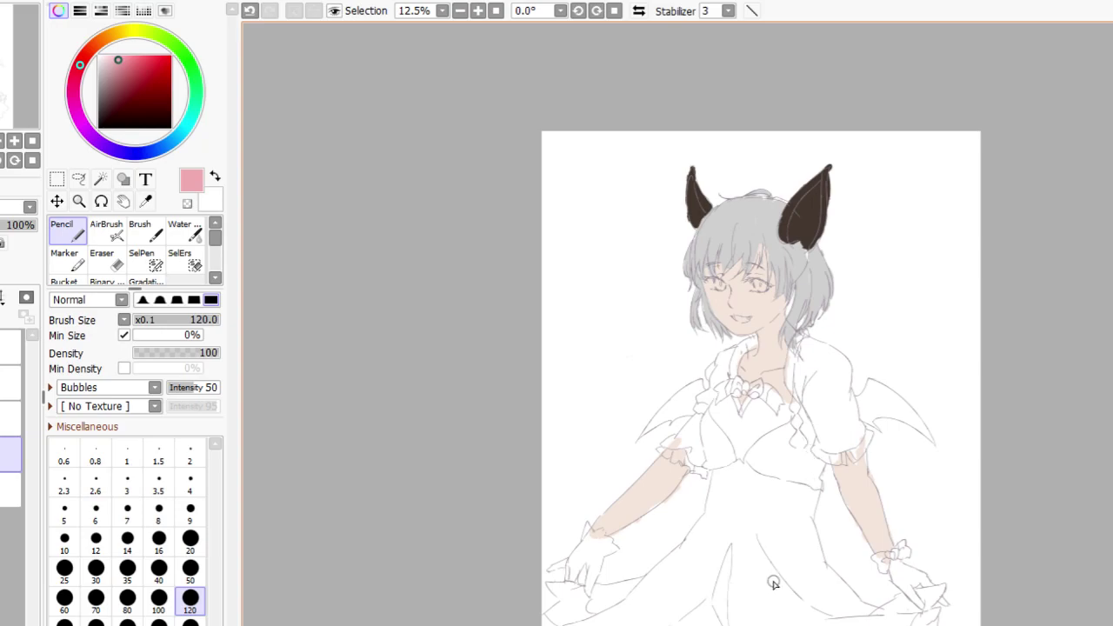
click(195, 90)
mouse_move(774, 520)
mouse_down()
mouse_move(802, 597)
mouse_move(814, 598)
mouse_up()
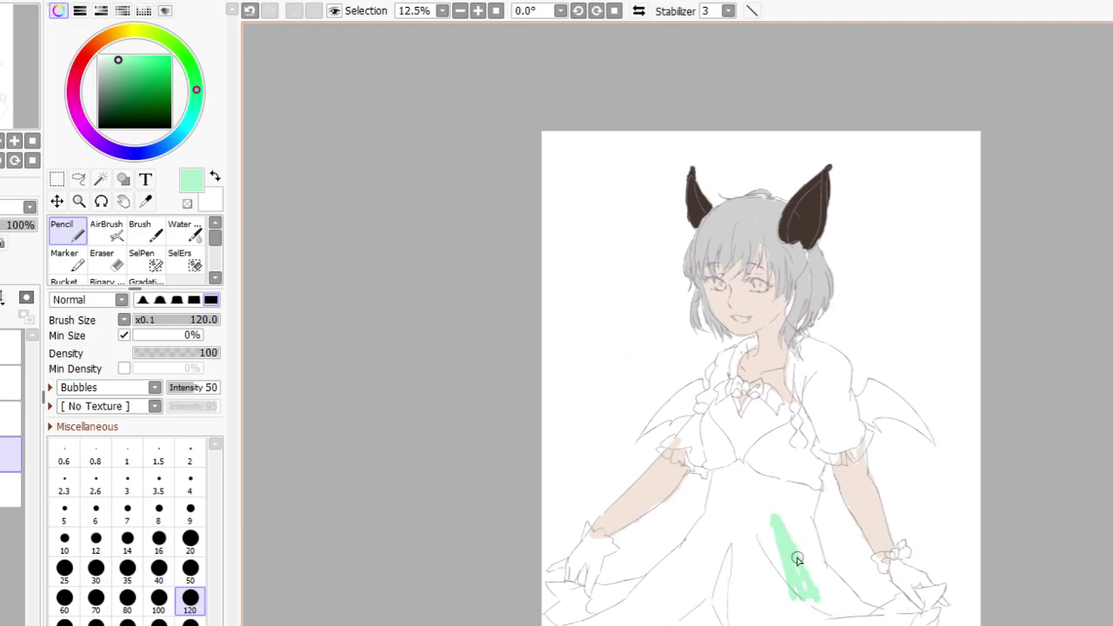
Step: Increase the pencil size to 450 and fill the skirt with the mint green
key(bracketright)
key(bracketright)
key(bracketright)
key(bracketright)
key(bracketright)
key(bracketright)
key(bracketright)
mouse_move(798, 556)
mouse_down()
mouse_move(778, 587)
mouse_move(776, 536)
mouse_move(791, 586)
mouse_move(842, 609)
mouse_move(848, 617)
mouse_move(823, 608)
mouse_move(850, 615)
mouse_move(842, 622)
mouse_move(870, 623)
mouse_up()
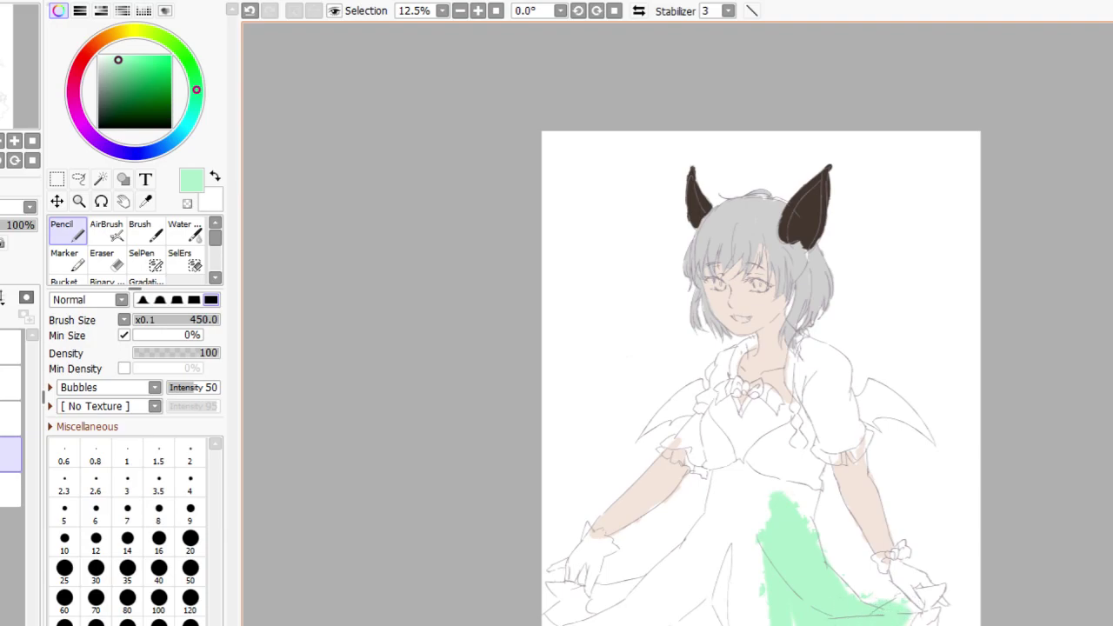
mouse_move(790, 576)
mouse_down()
mouse_move(741, 619)
mouse_move(710, 549)
mouse_move(629, 608)
mouse_move(639, 594)
mouse_move(587, 609)
mouse_move(610, 624)
mouse_up()
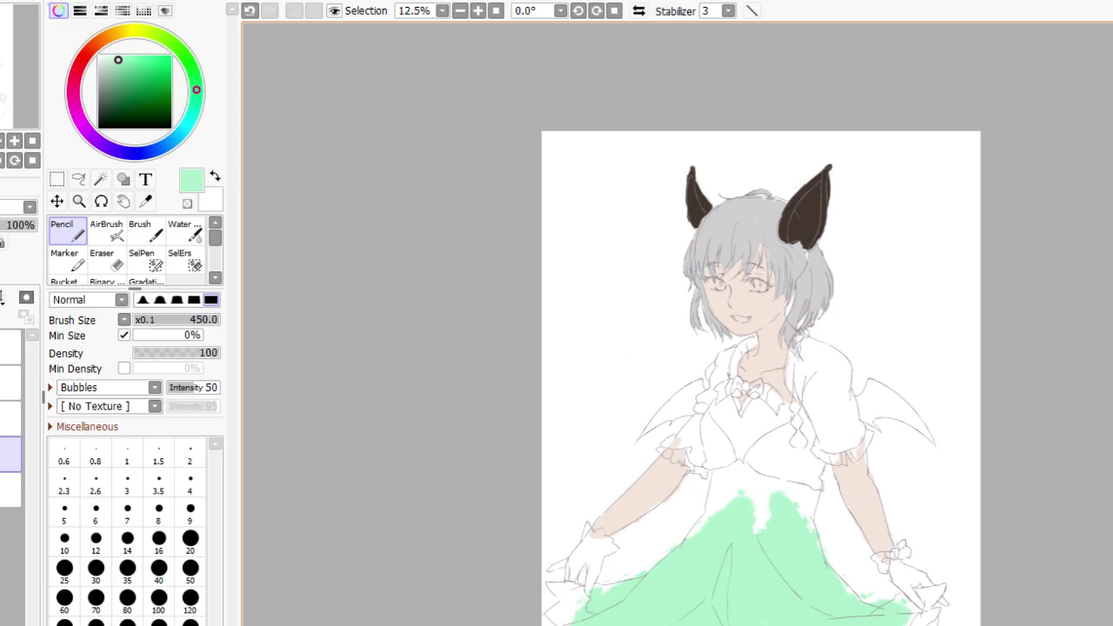
Step: Extend the mint green over the waist and bodice of the dress
mouse_move(728, 533)
mouse_down()
mouse_move(777, 520)
mouse_move(785, 497)
mouse_move(795, 553)
mouse_move(721, 527)
mouse_move(714, 501)
mouse_move(687, 545)
mouse_up()
click(718, 417)
mouse_move(718, 416)
mouse_down()
mouse_move(736, 455)
mouse_move(758, 415)
mouse_move(786, 422)
mouse_move(718, 405)
mouse_move(718, 427)
mouse_move(765, 405)
mouse_up()
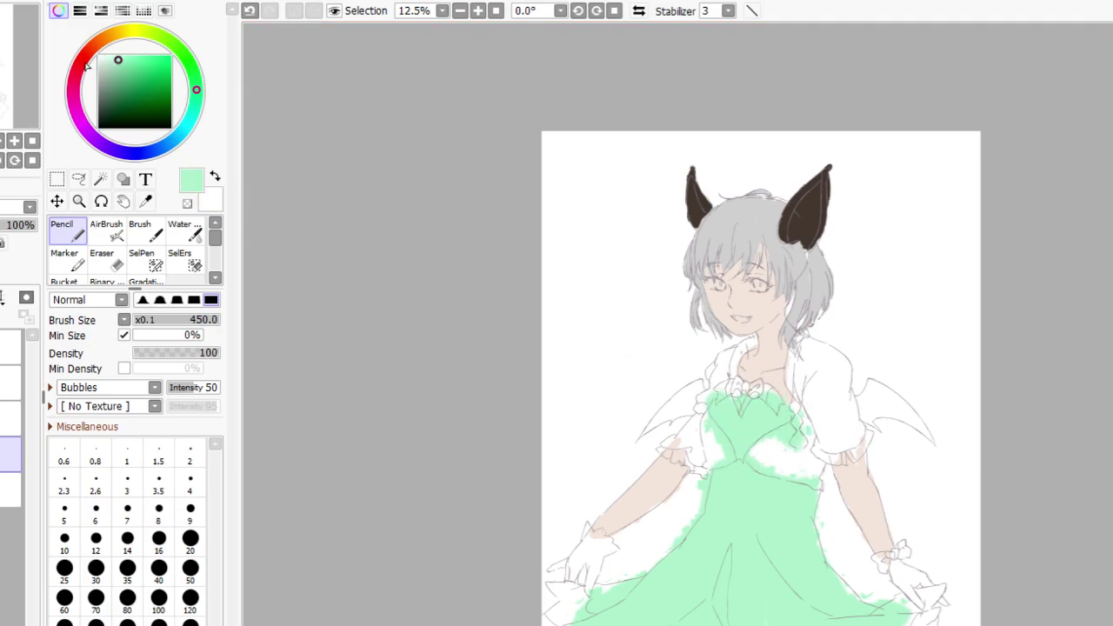
Step: Change the colour to a soft pink and paint the short jacket with its puffed sleeves and front panels
click(87, 66)
mouse_move(817, 356)
mouse_down()
mouse_move(846, 423)
mouse_move(826, 373)
mouse_move(839, 378)
mouse_move(850, 409)
mouse_move(836, 441)
mouse_move(847, 440)
mouse_move(824, 355)
mouse_move(836, 358)
mouse_move(719, 375)
mouse_move(695, 452)
mouse_up()
mouse_move(776, 470)
mouse_down()
mouse_move(810, 439)
mouse_move(796, 478)
mouse_move(808, 423)
mouse_move(708, 447)
mouse_move(719, 460)
mouse_move(714, 382)
mouse_move(789, 405)
mouse_up()
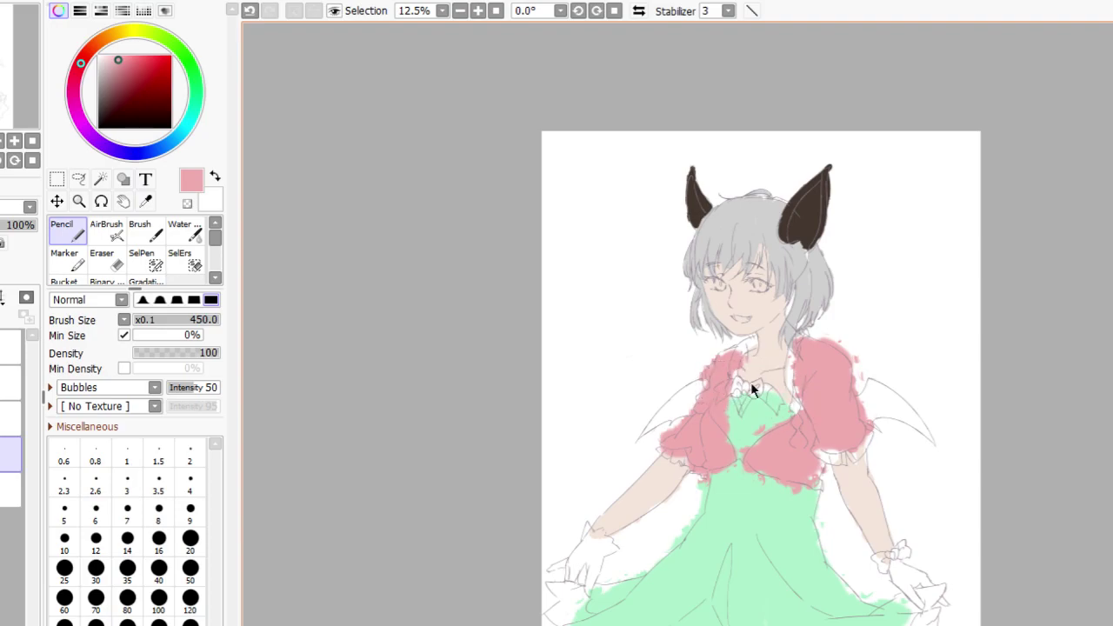